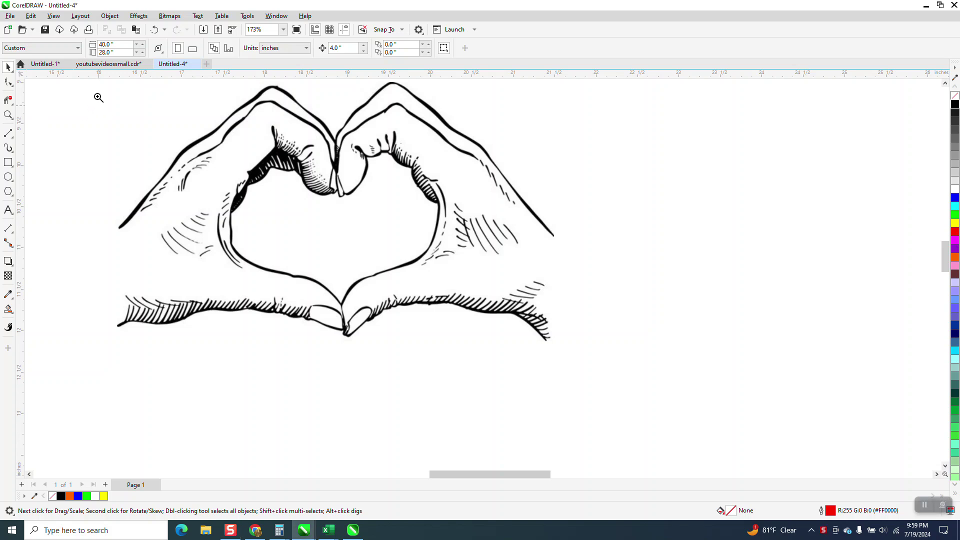
Zoom in on the fingertips, then scale the bitmap to about 1.7 by 1.0 inches.
drag(97, 96, 625, 378)
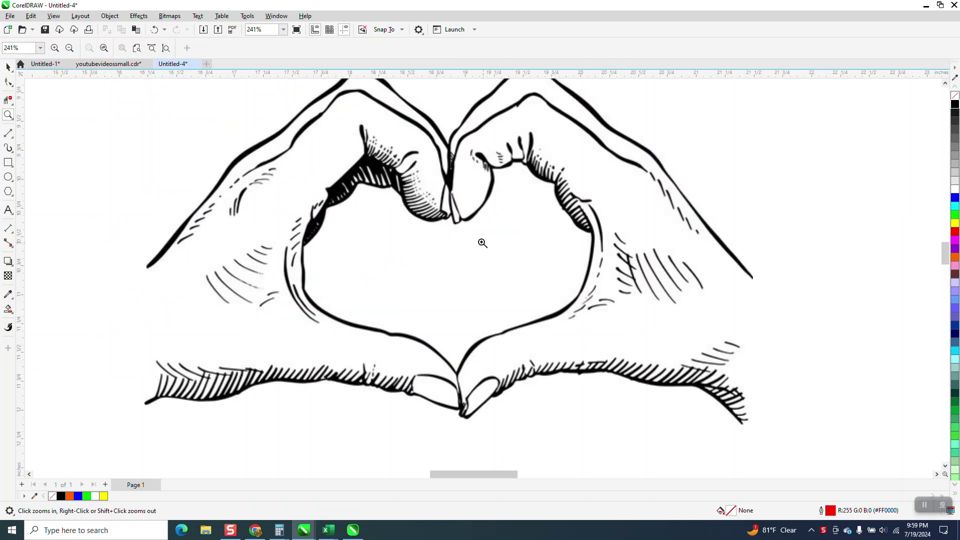
drag(429, 174, 542, 275)
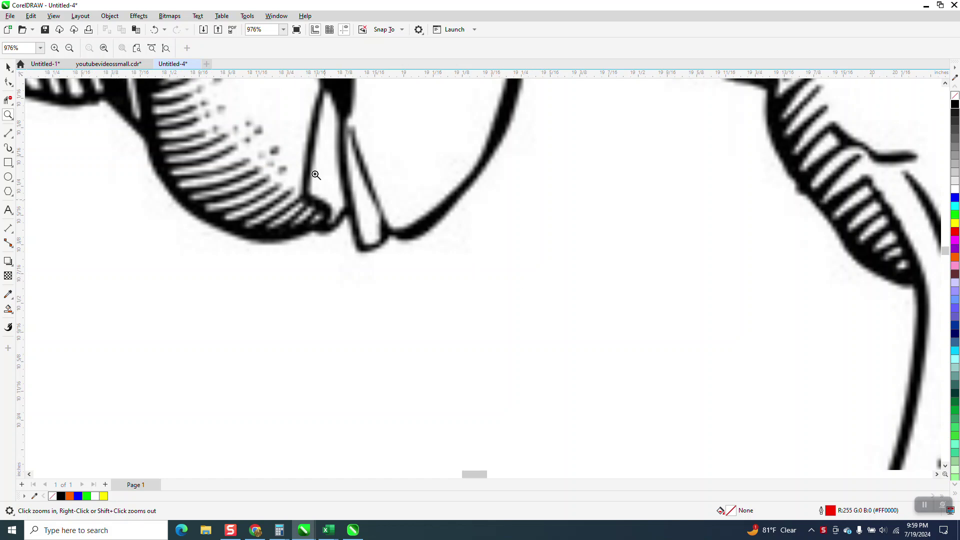
scroll(316, 175, down, 2)
scroll(399, 195, down, 2)
scroll(357, 194, down, 1)
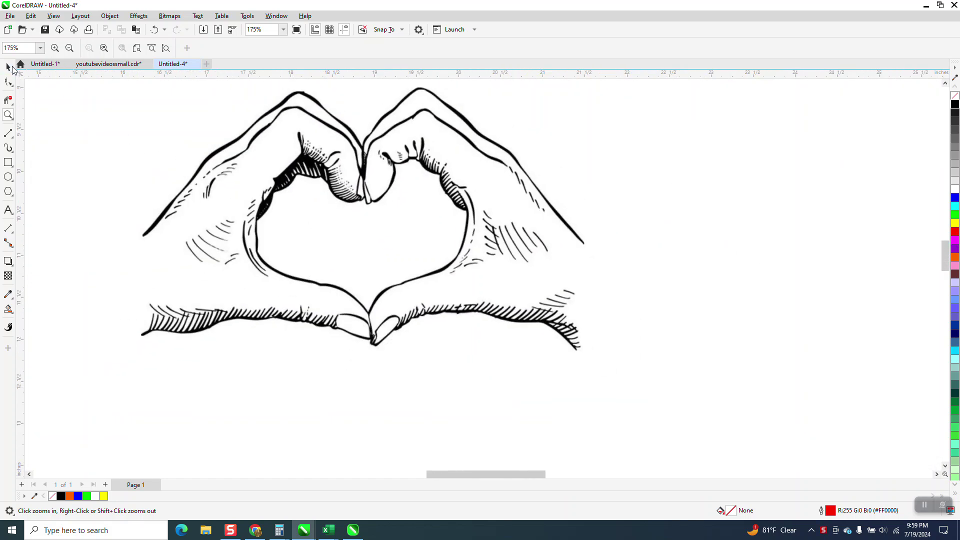
click(9, 66)
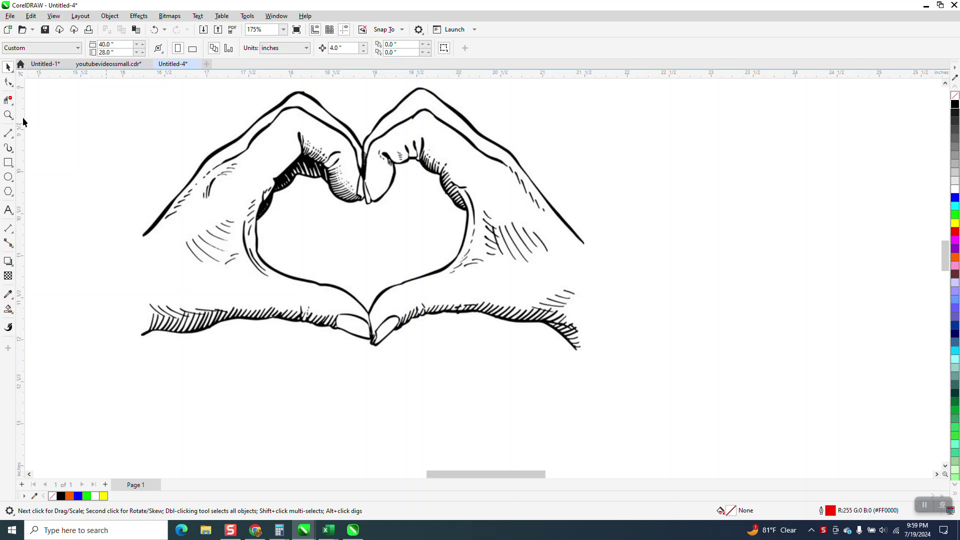
click(352, 149)
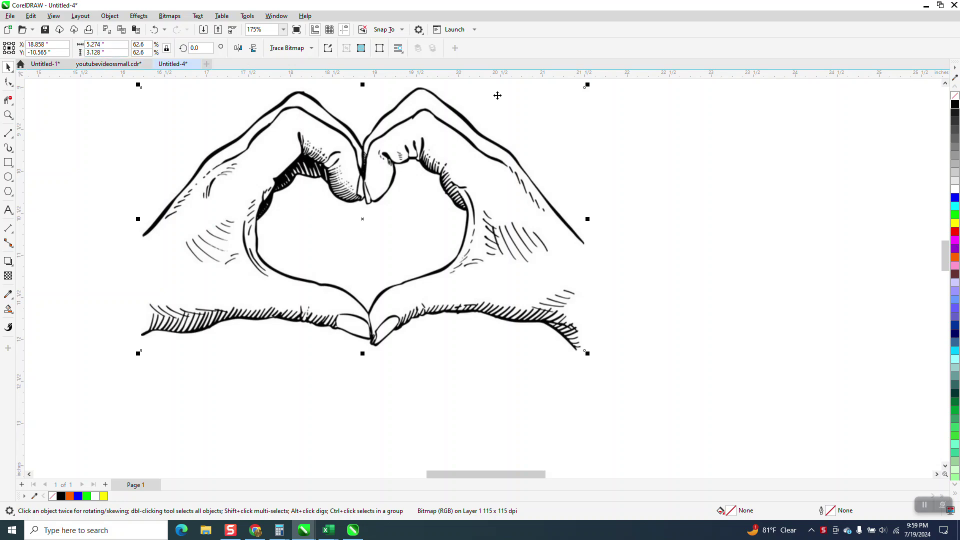
mouse_move(586, 85)
mouse_down()
mouse_move(283, 314)
mouse_move(375, 170)
mouse_up()
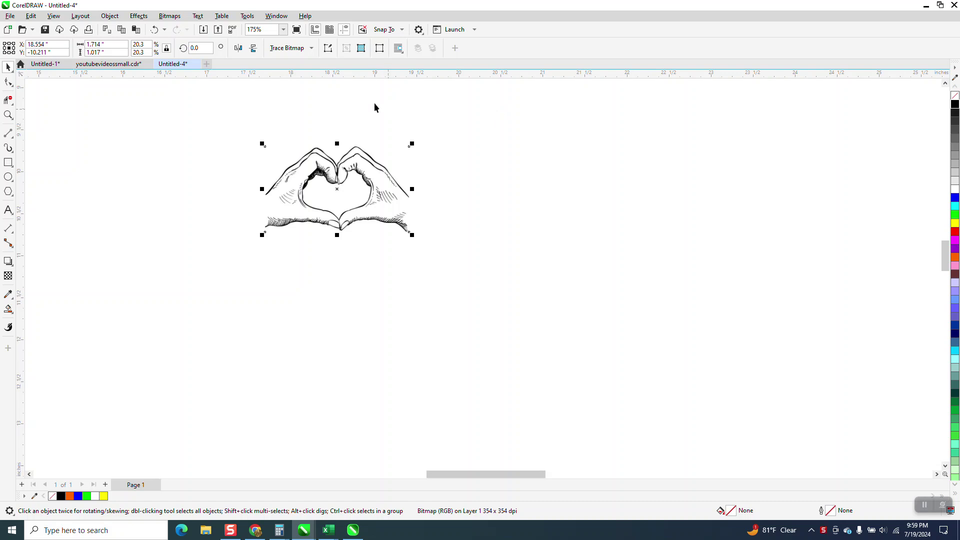
Set the nudge distance to 2 inches and duplicate the bitmap two inches to the left.
click(143, 94)
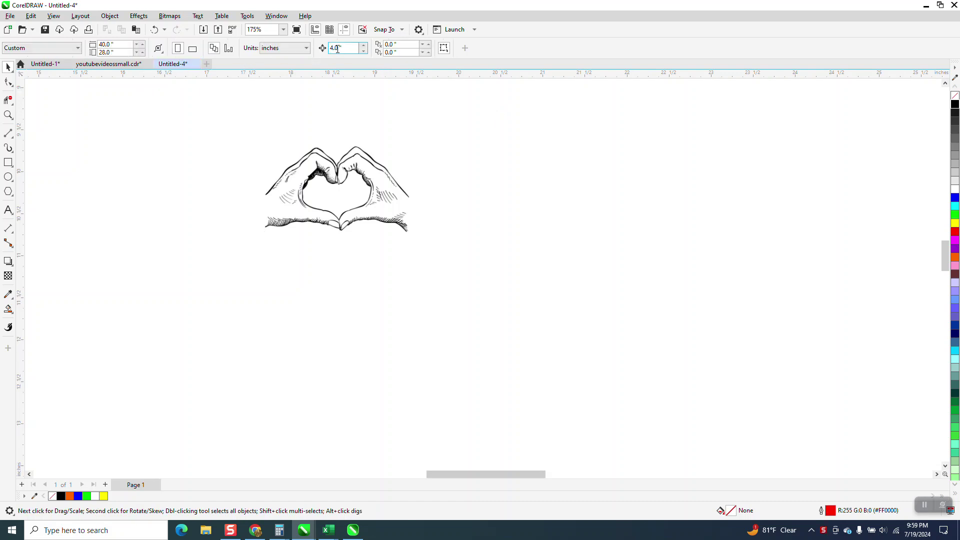
text(2)
click(358, 163)
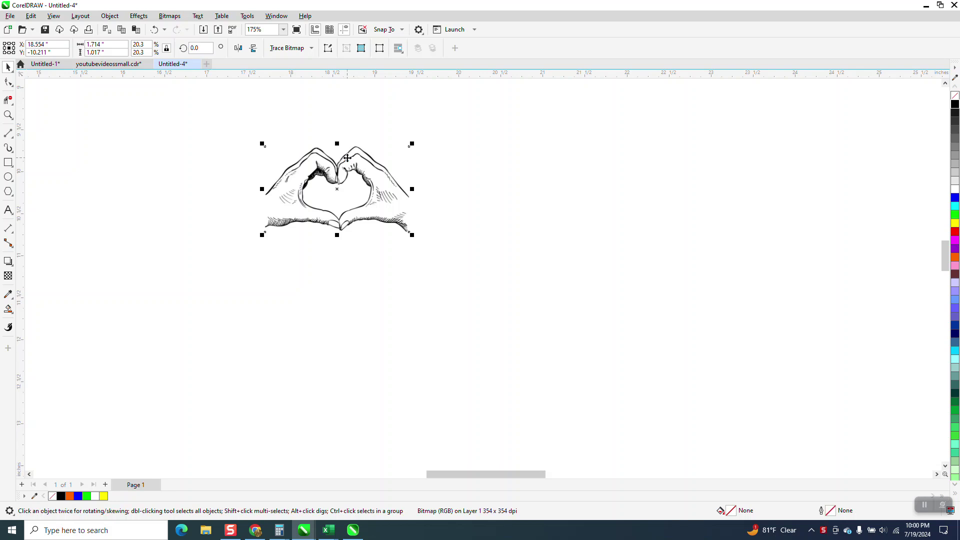
key(ctrl+d)
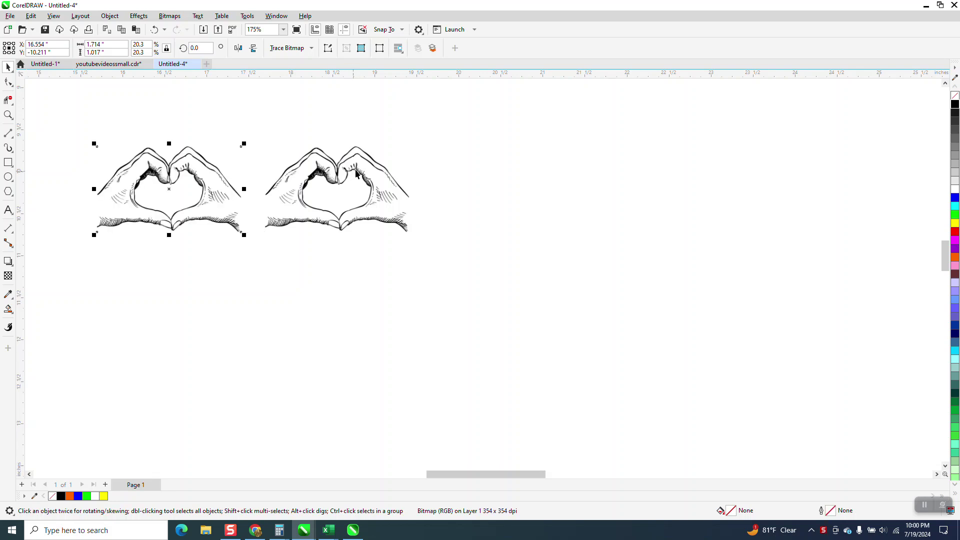
Outline-trace the copy as Clipart with detail 100 and shapes grouped by colour.
click(311, 48)
mouse_move(300, 83)
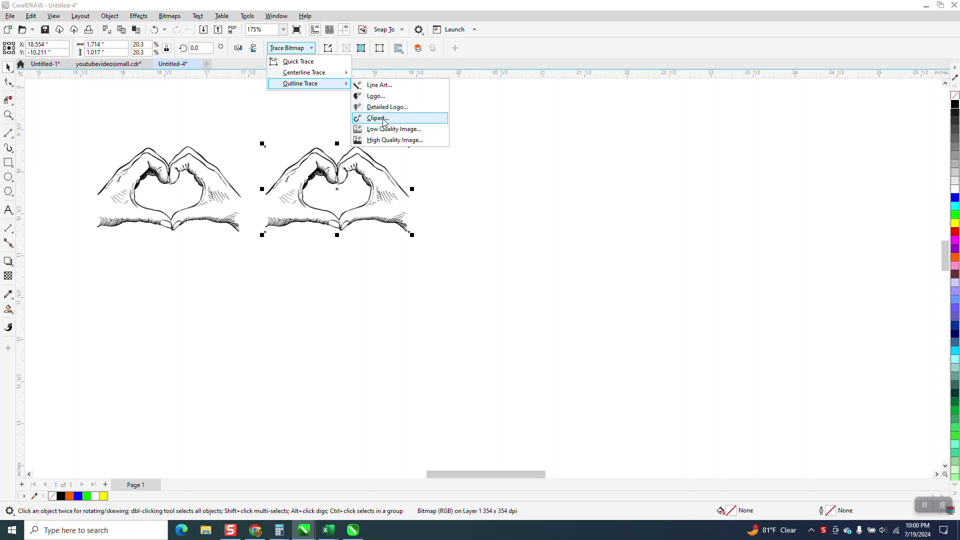
click(385, 123)
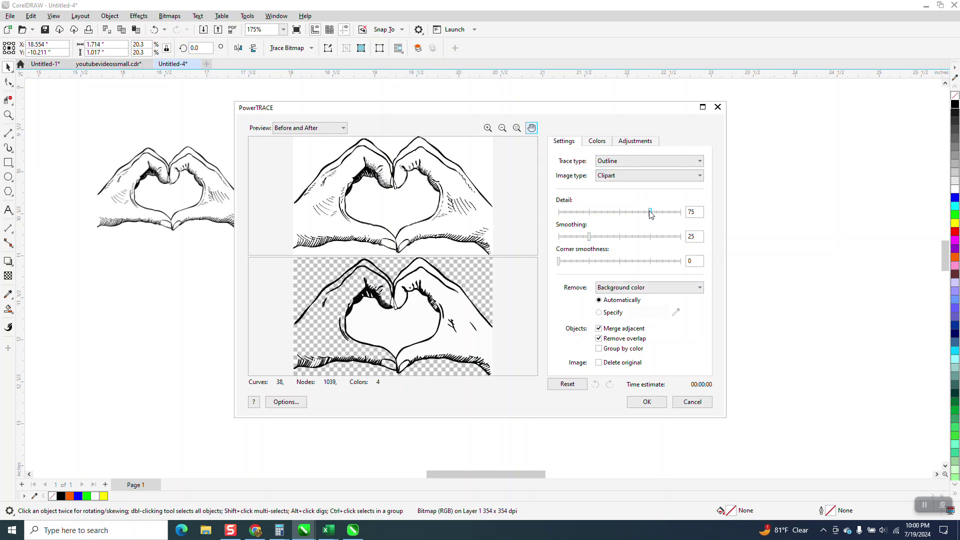
drag(651, 211, 682, 212)
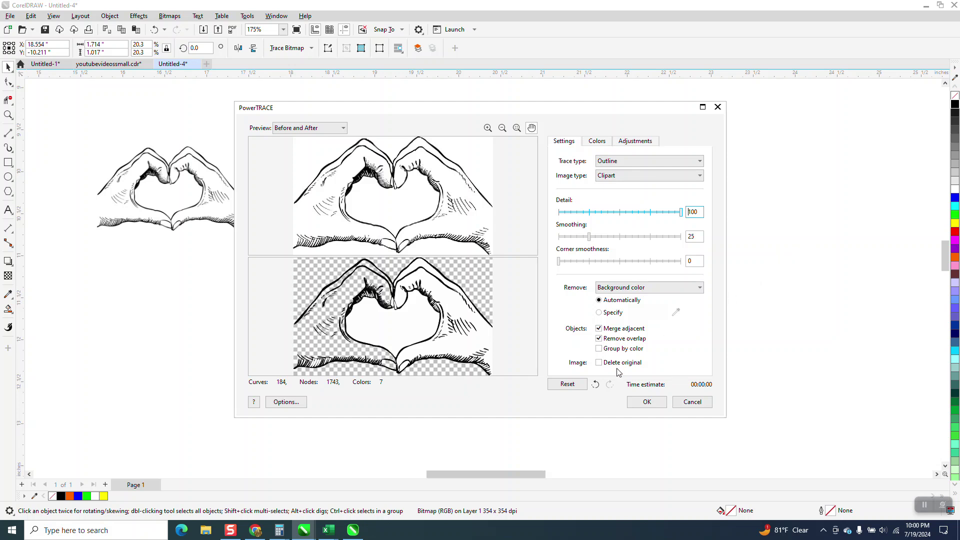
click(599, 349)
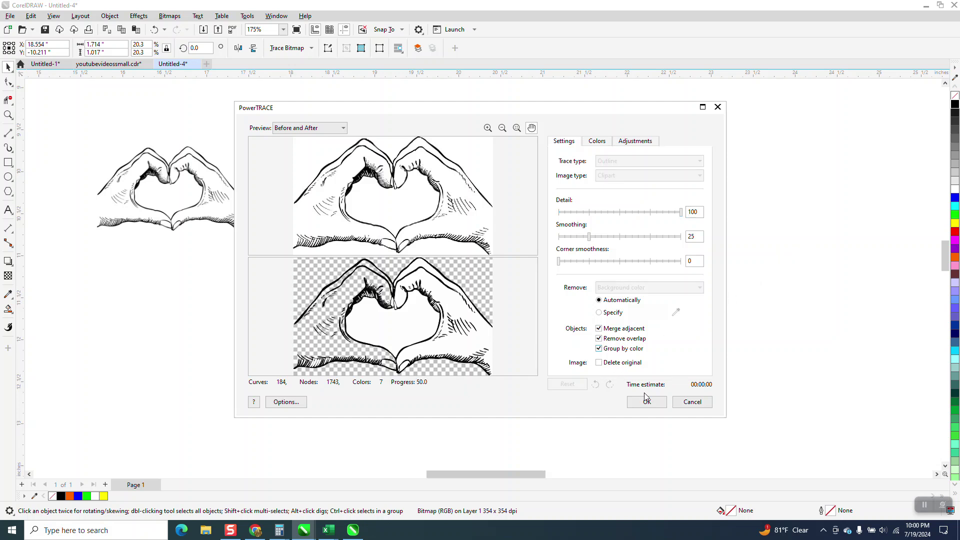
click(647, 403)
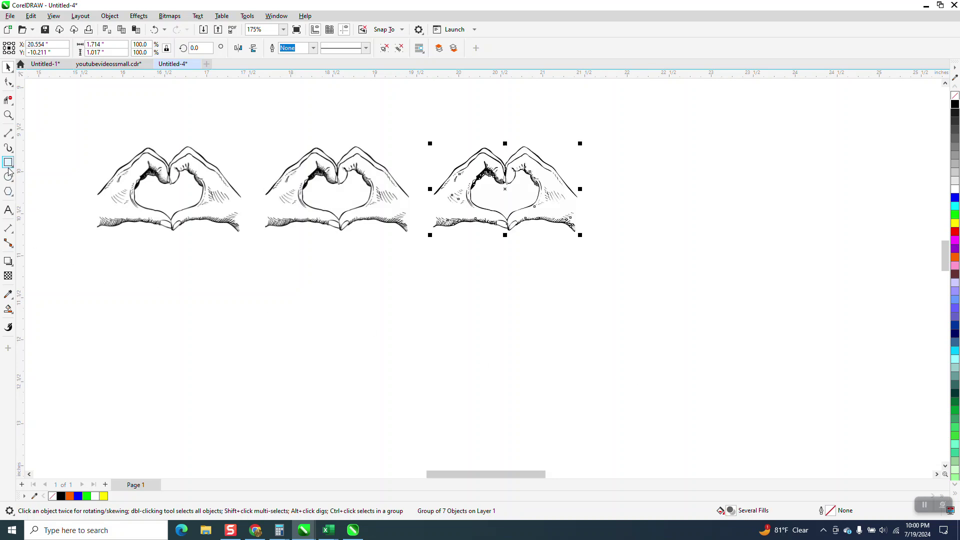
Draw a yellow rectangle with a red outline around the third heart and send it to the back.
drag(416, 134, 596, 249)
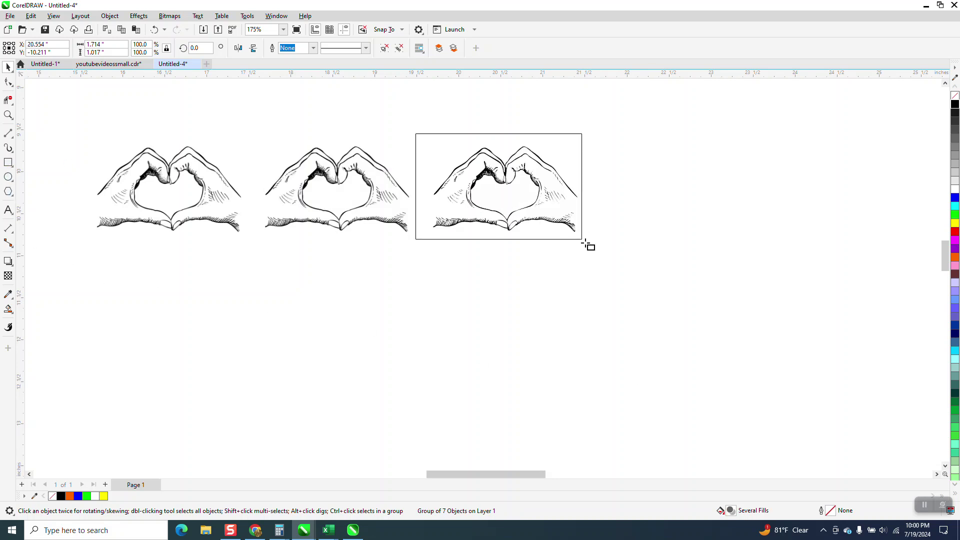
right_click(955, 230)
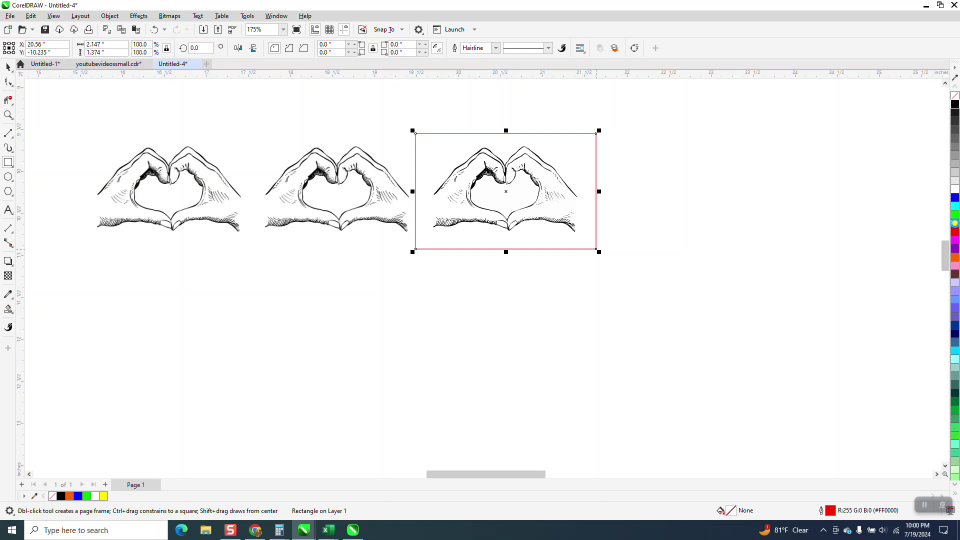
click(954, 223)
click(110, 16)
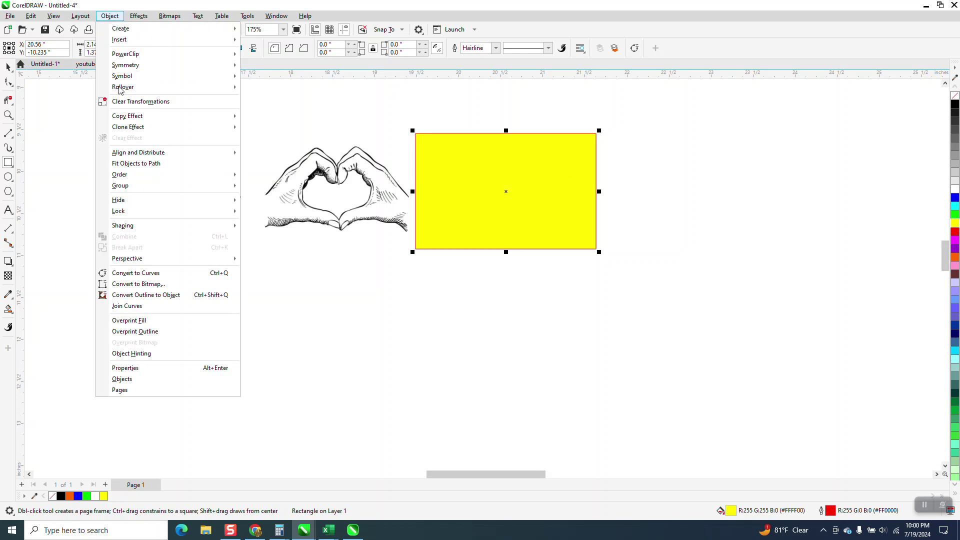
mouse_move(120, 185)
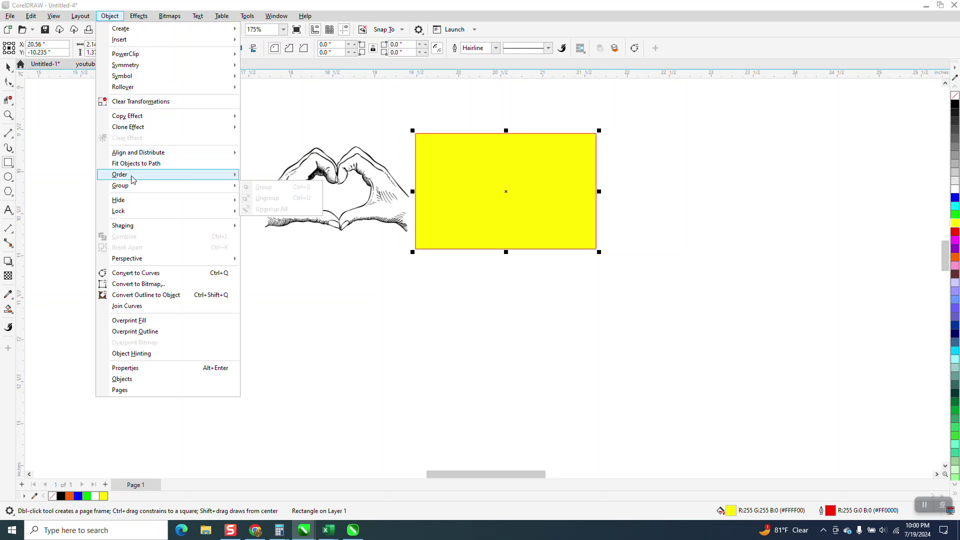
click(273, 184)
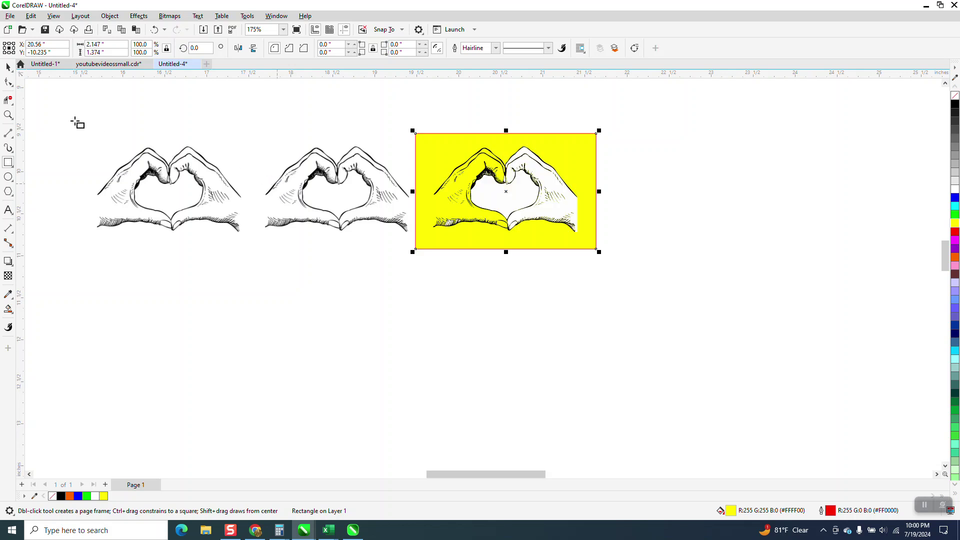
Zoom in on the yellow rectangle to inspect the hand's outline detail.
click(8, 115)
drag(408, 134, 613, 259)
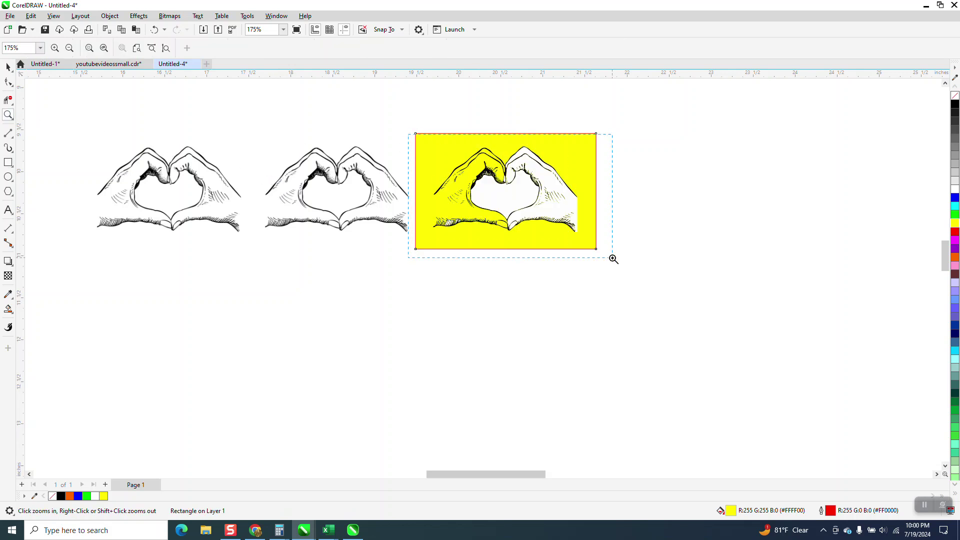
drag(440, 231, 450, 237)
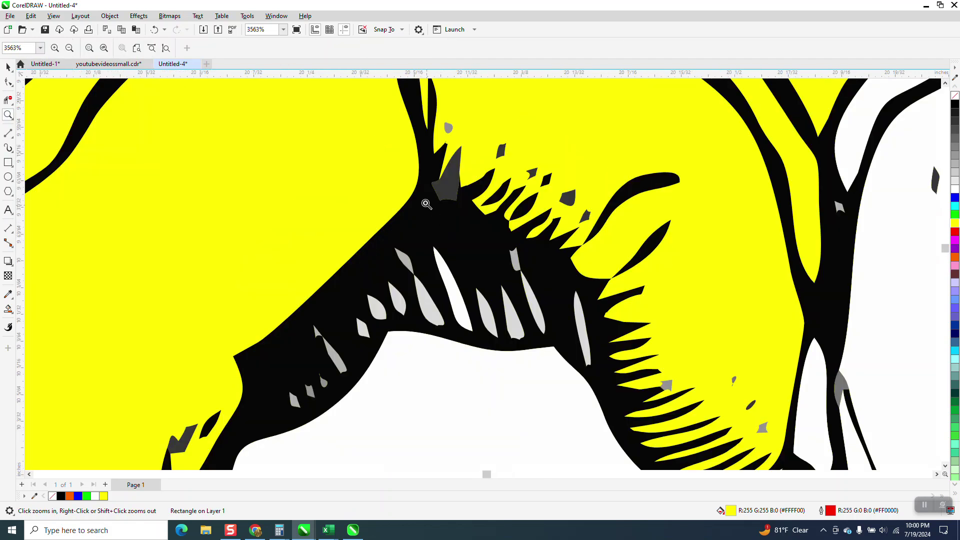
scroll(426, 204, down, 2)
scroll(420, 200, down, 2)
scroll(412, 194, down, 1)
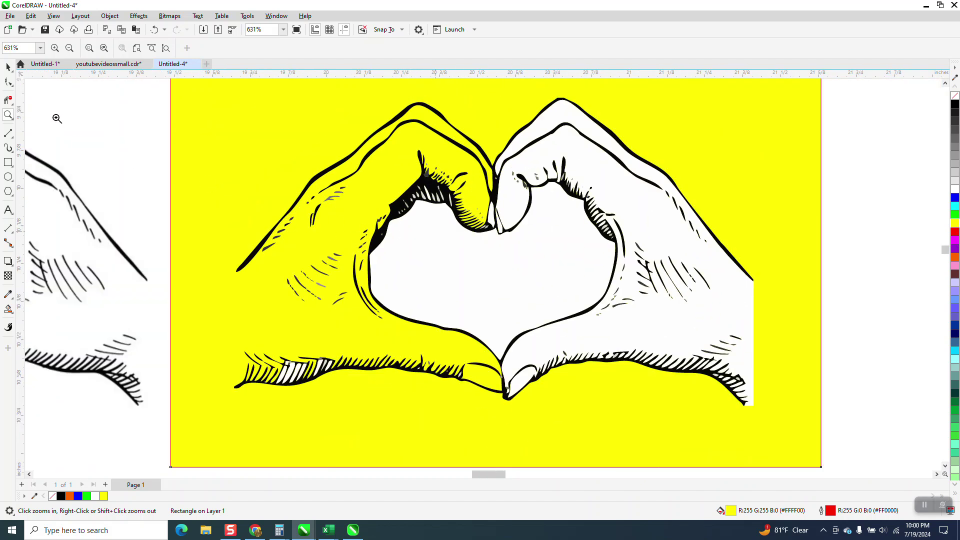
scroll(27, 85, down, 1)
click(8, 69)
Select the traced hands group instead of the rectangle and ungroup it.
click(436, 170)
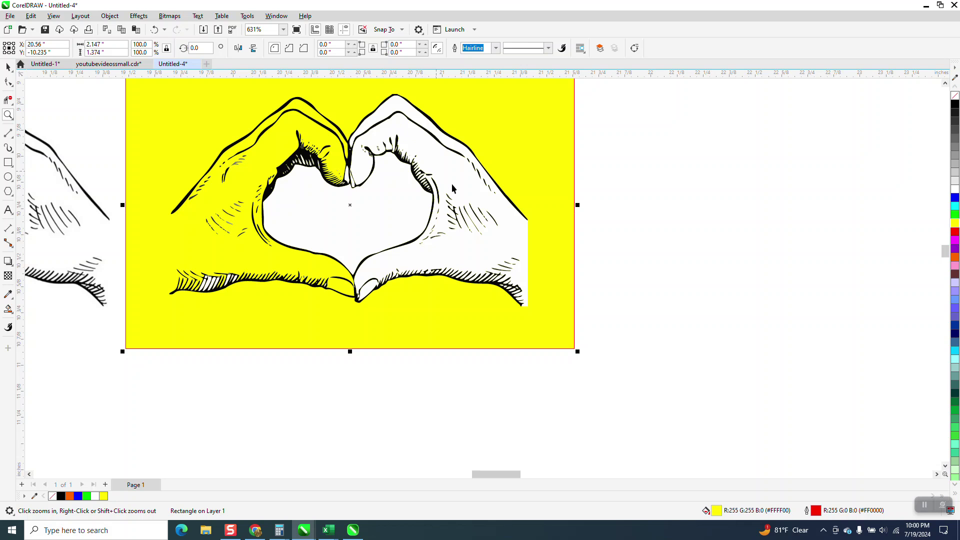
key(space)
click(453, 188)
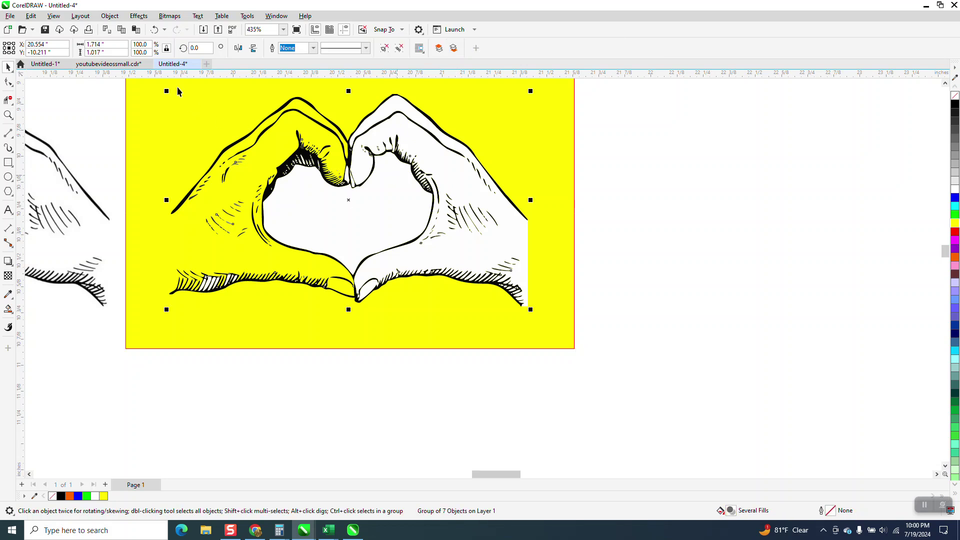
click(110, 16)
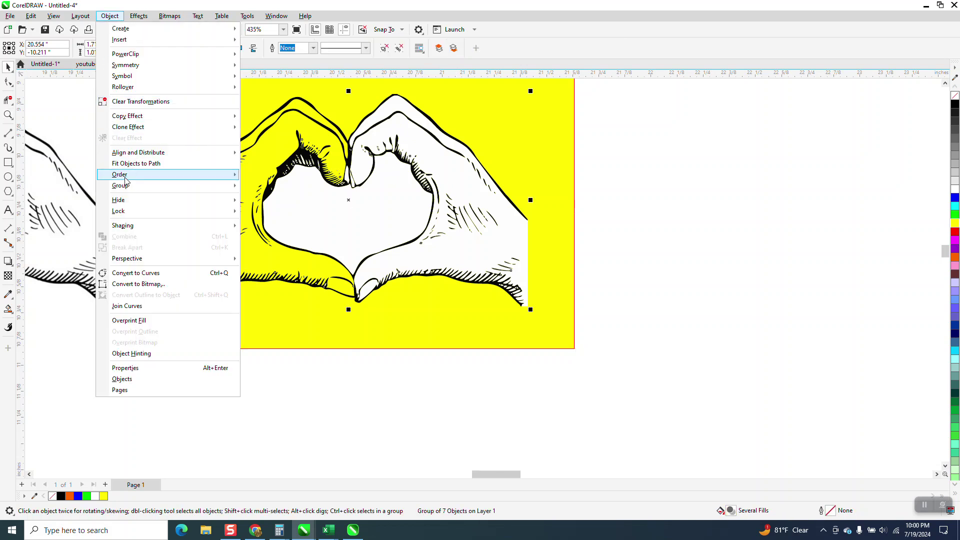
mouse_move(121, 185)
click(265, 200)
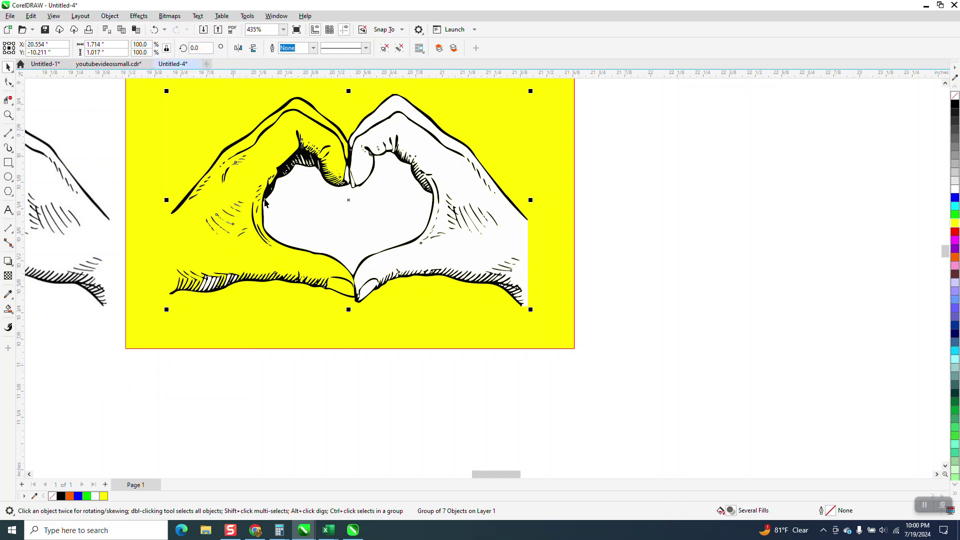
click(30, 16)
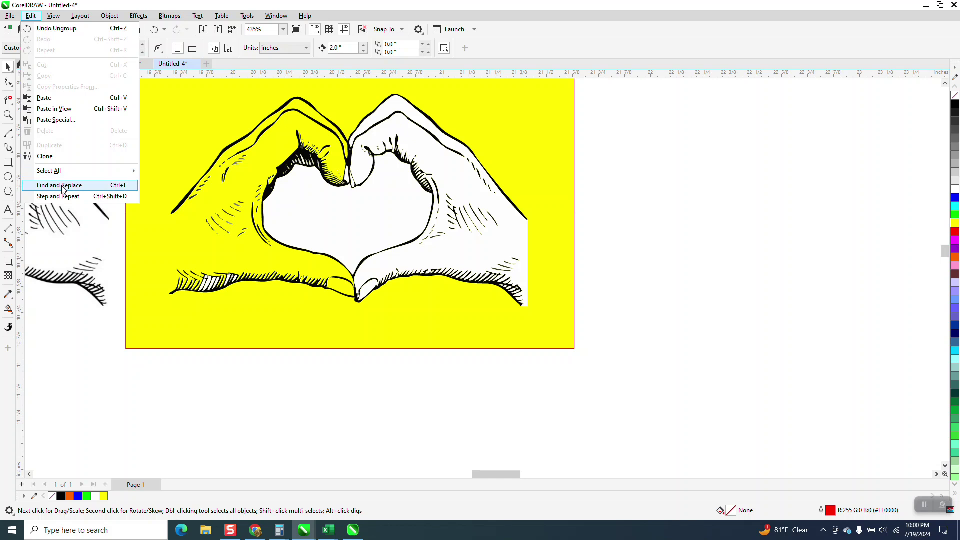
Build a Find and Replace query from the hands group, dismissing the invalid object warning.
click(133, 187)
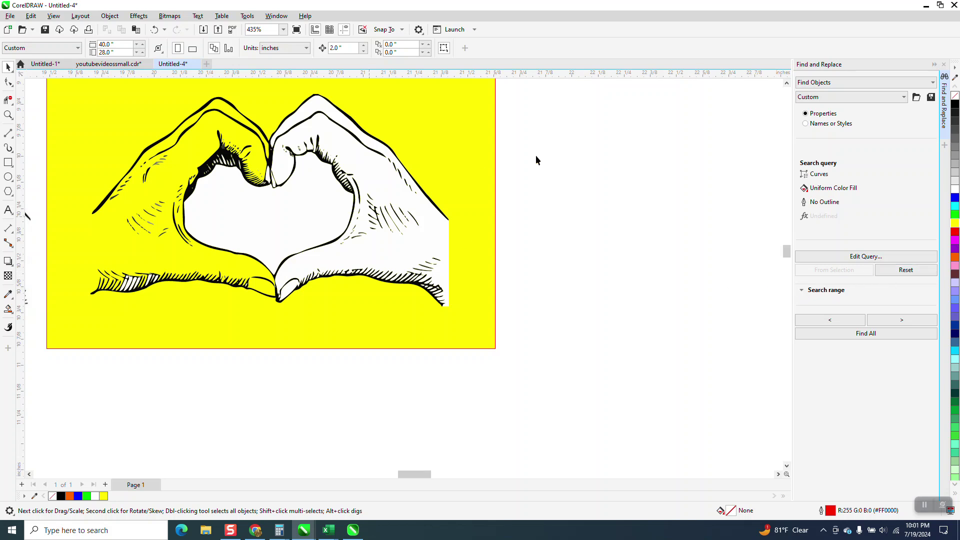
click(282, 202)
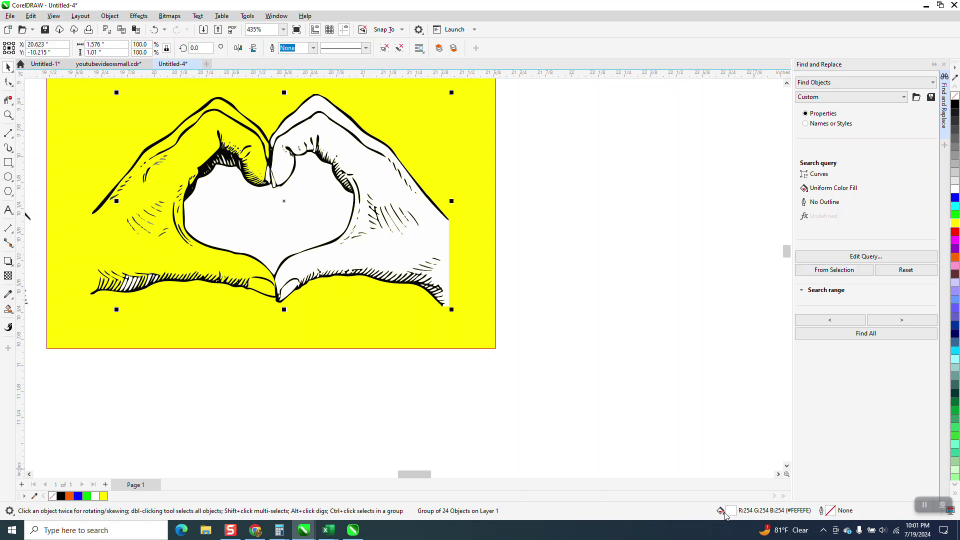
click(829, 272)
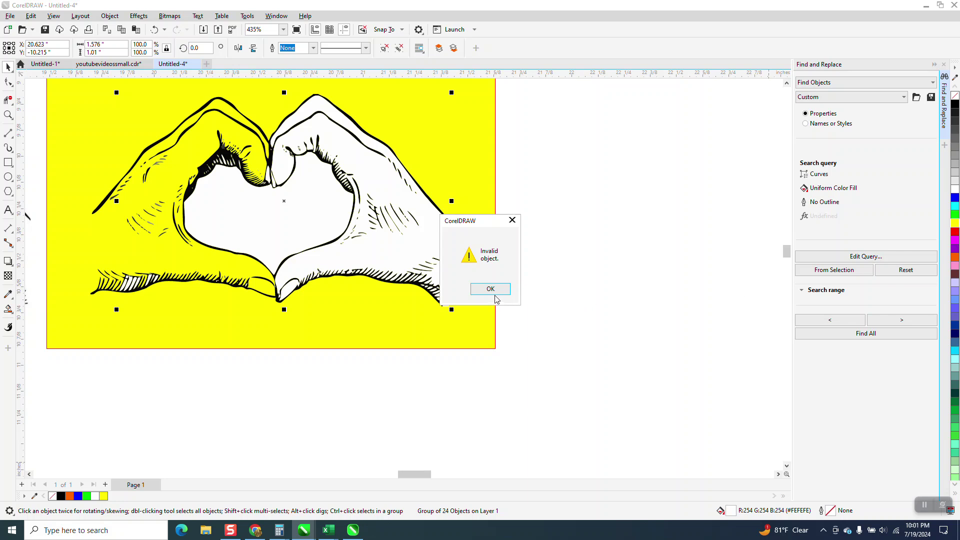
click(512, 220)
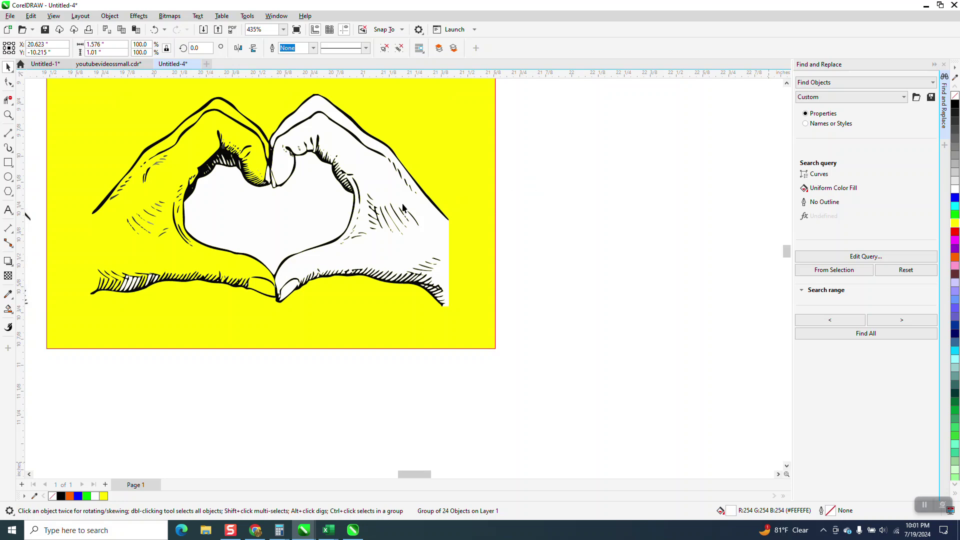
Undo the stray move, delete the white hand-heart copy, and close the search panel.
drag(404, 200, 563, 201)
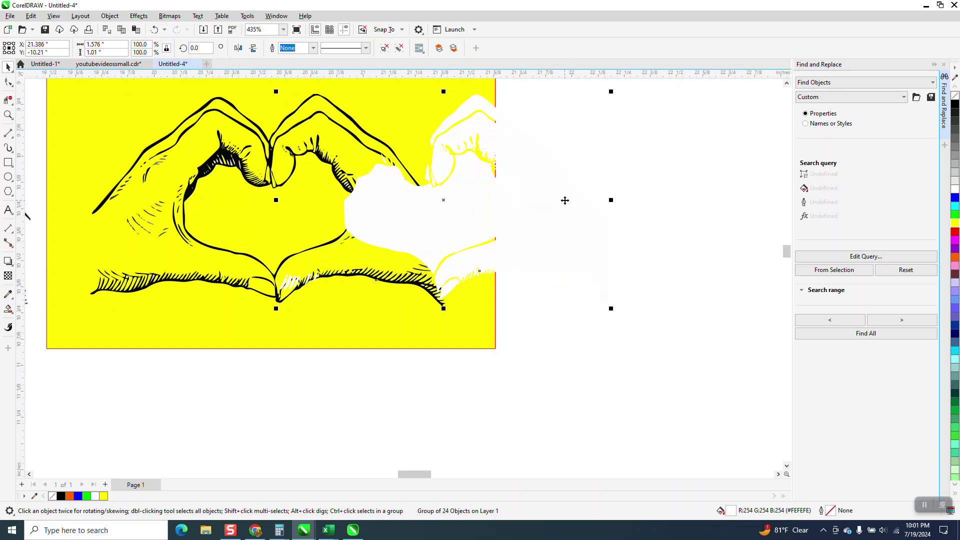
click(154, 30)
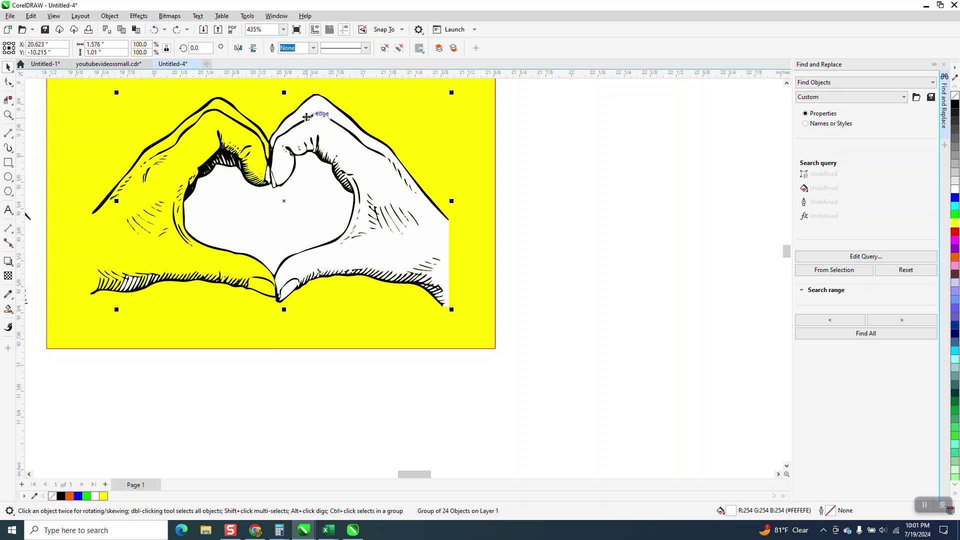
key(Delete)
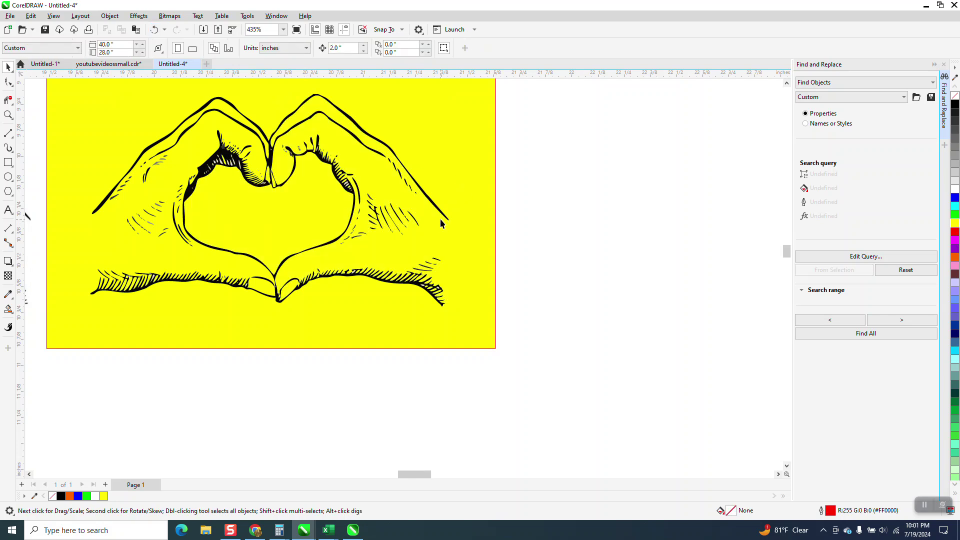
click(943, 65)
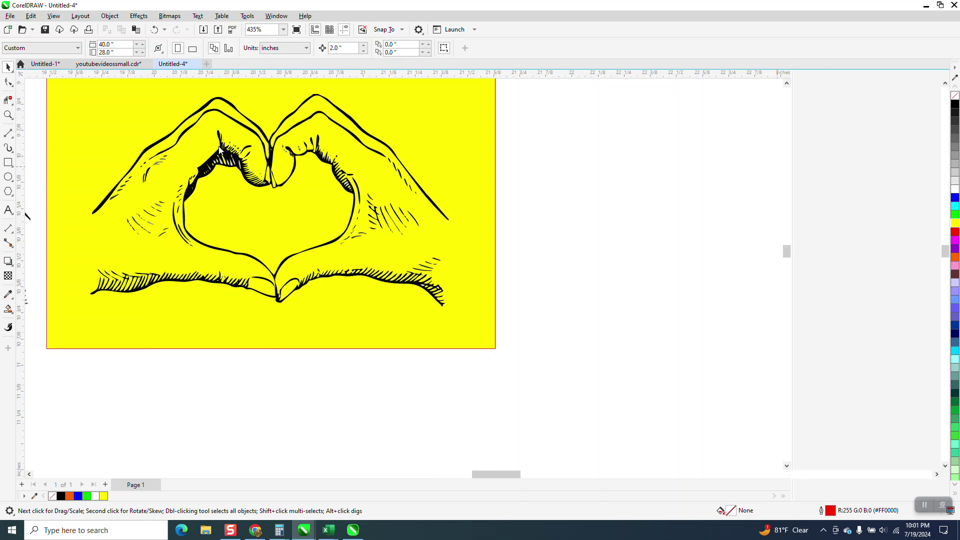
key(z)
drag(294, 153, 342, 188)
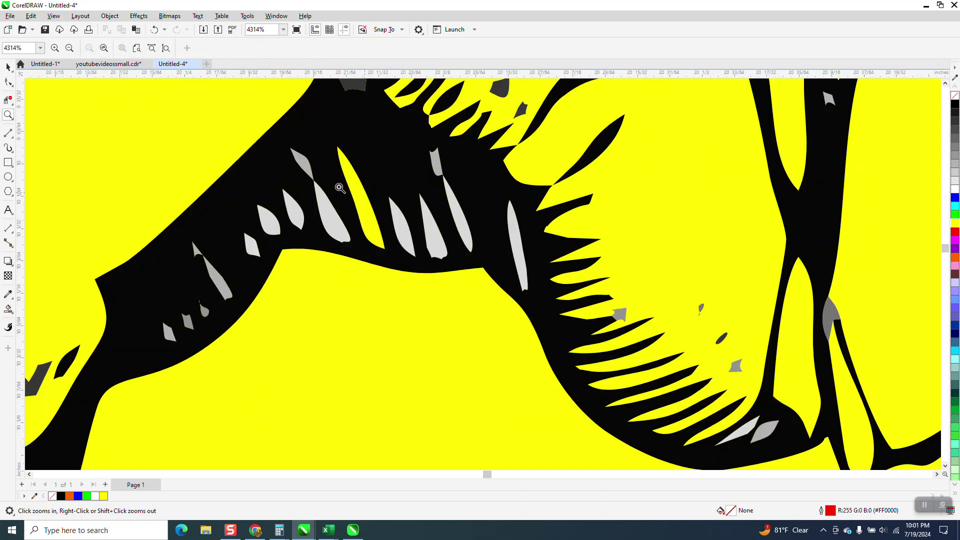
key(space)
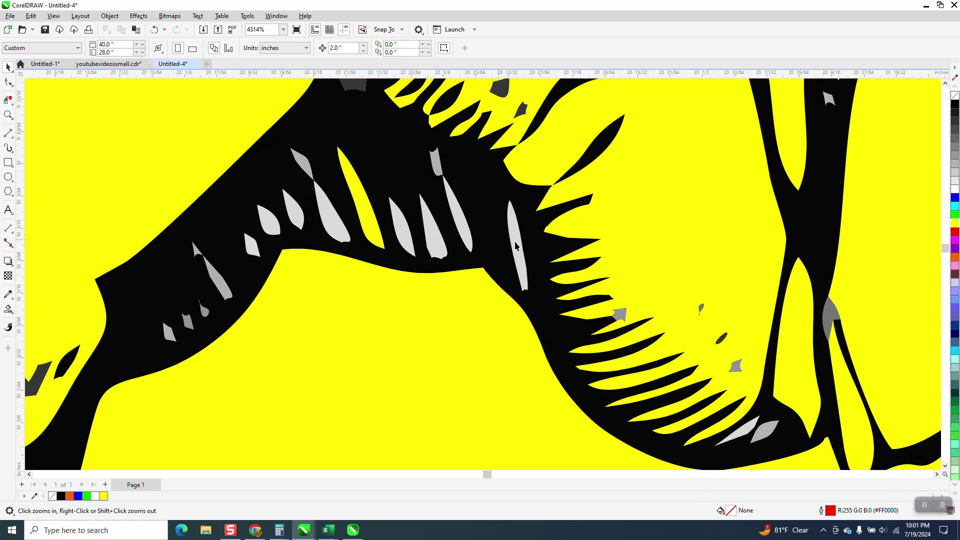
click(518, 244)
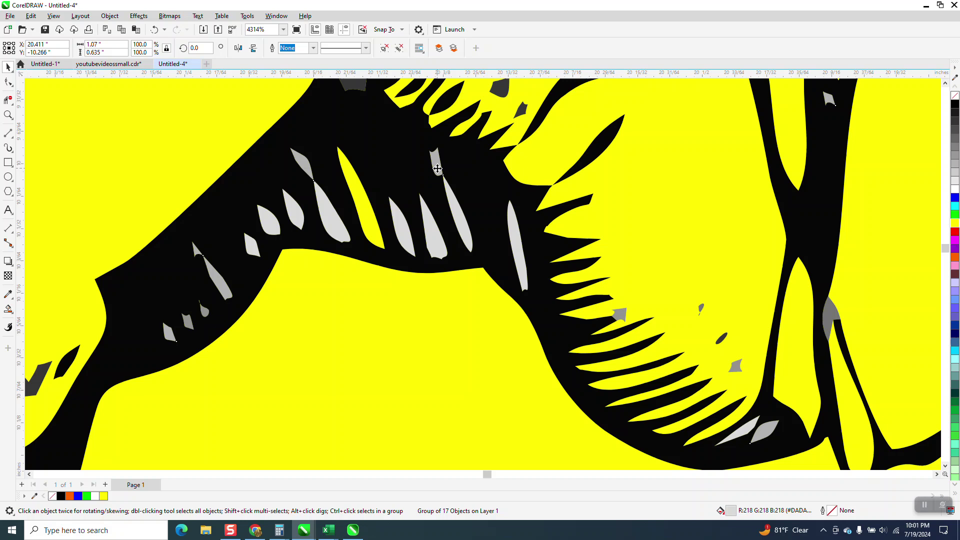
click(434, 171)
Nudge the heart-hands group right away from the flecks and move the yellow rectangle under it.
scroll(534, 370, down, 3)
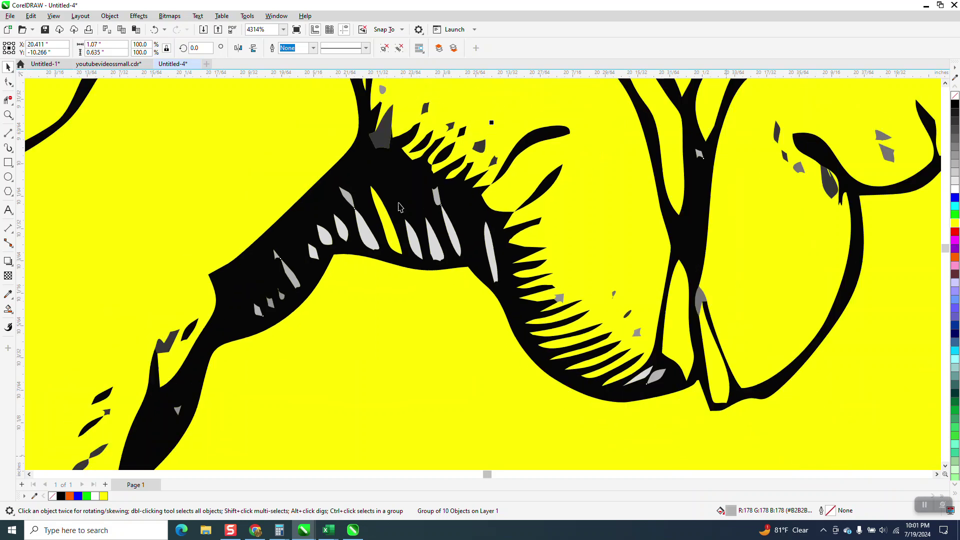
scroll(286, 181, down, 3)
scroll(153, 214, down, 2)
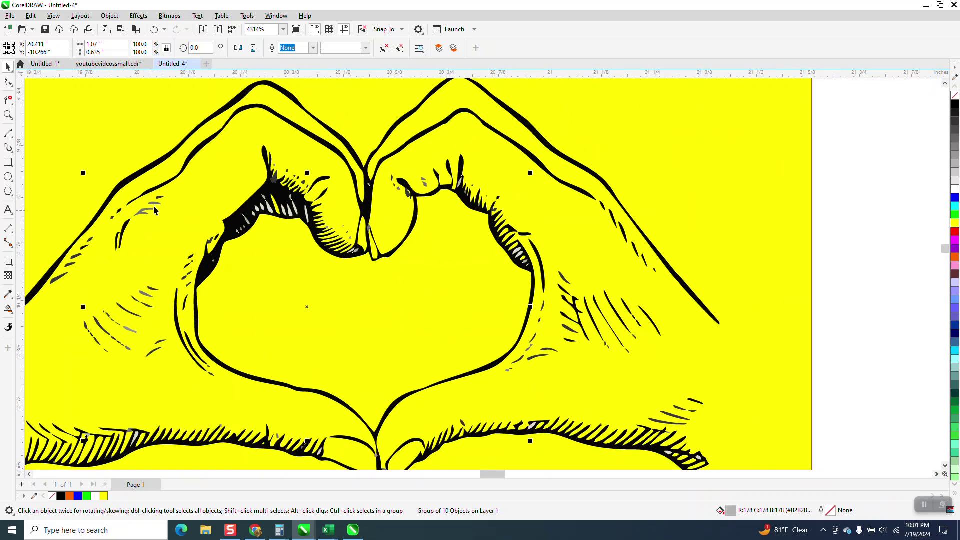
scroll(189, 240, down, 1)
scroll(395, 175, down, 1)
scroll(415, 163, down, 1)
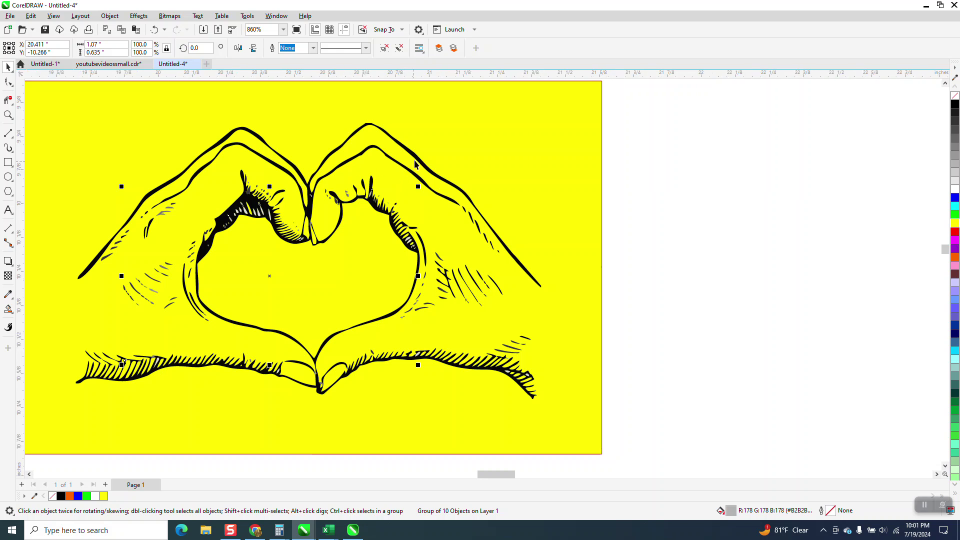
click(417, 160)
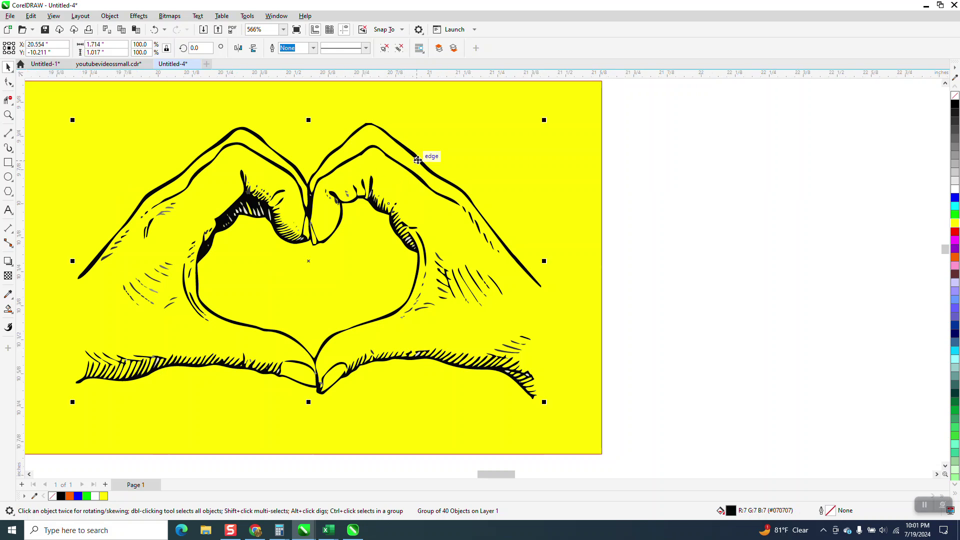
key(Right)
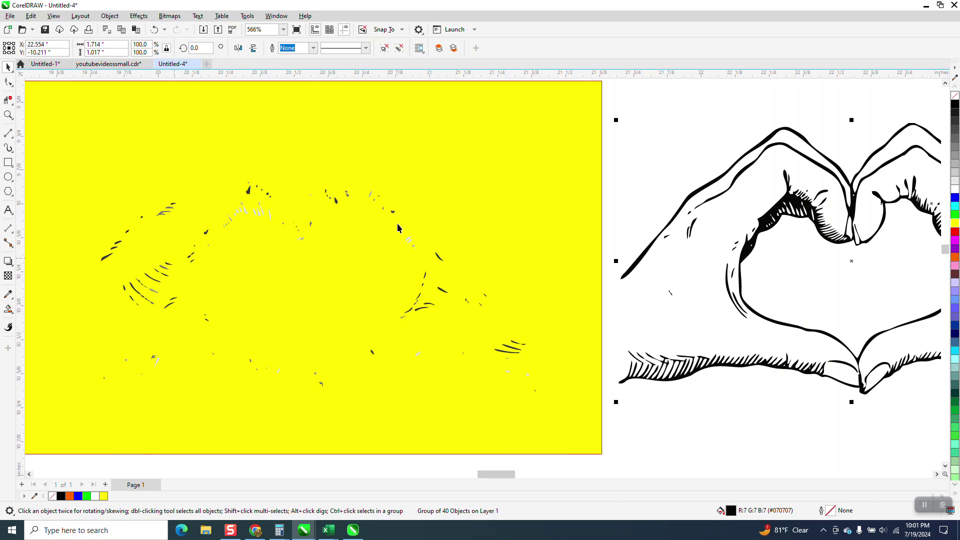
drag(524, 166, 830, 191)
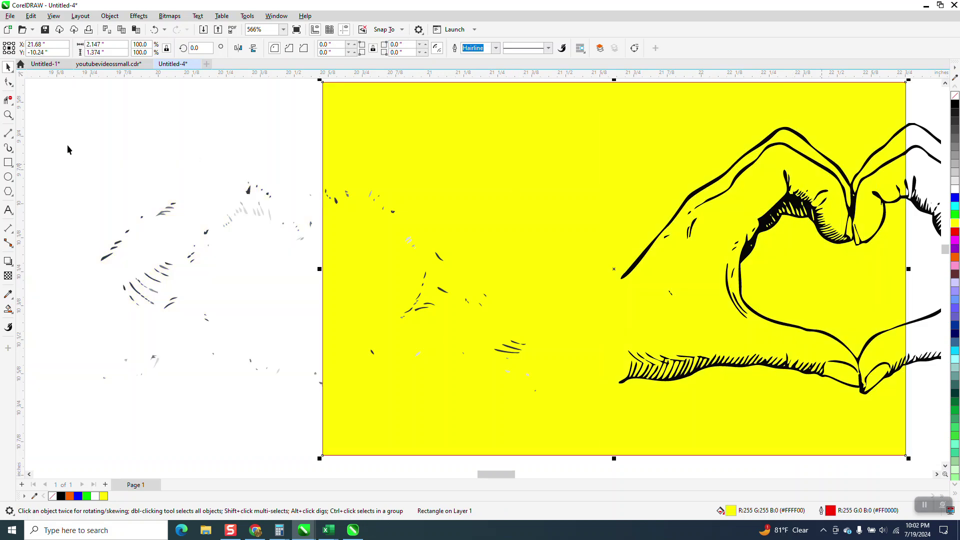
Zoom in to inspect the hatching on the hand.
drag(773, 202, 825, 237)
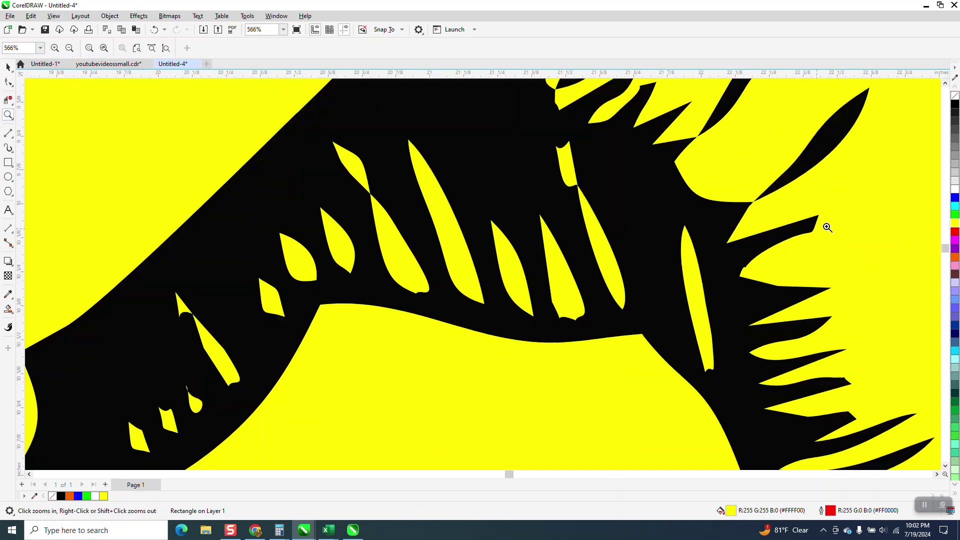
scroll(653, 181, down, 3)
scroll(652, 181, down, 2)
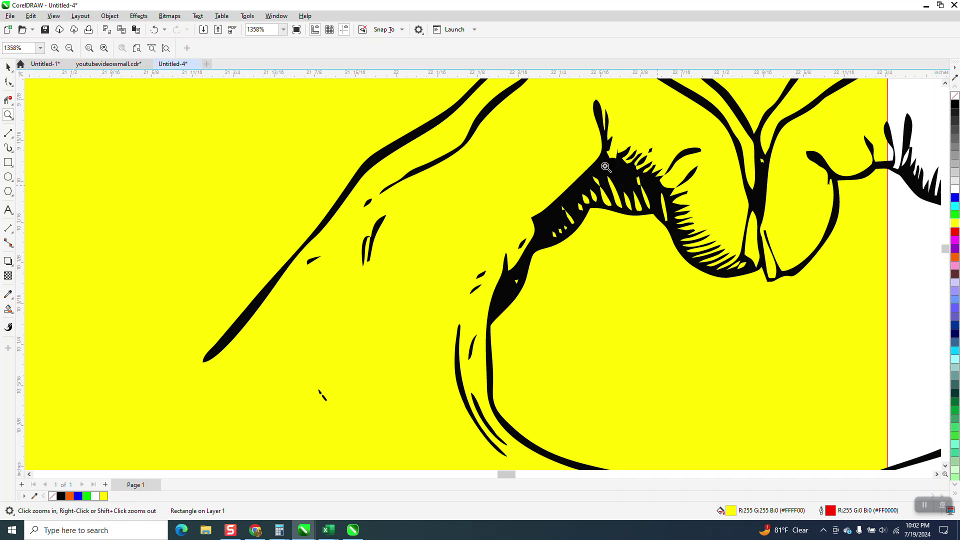
scroll(599, 200, down, 2)
scroll(474, 295, down, 2)
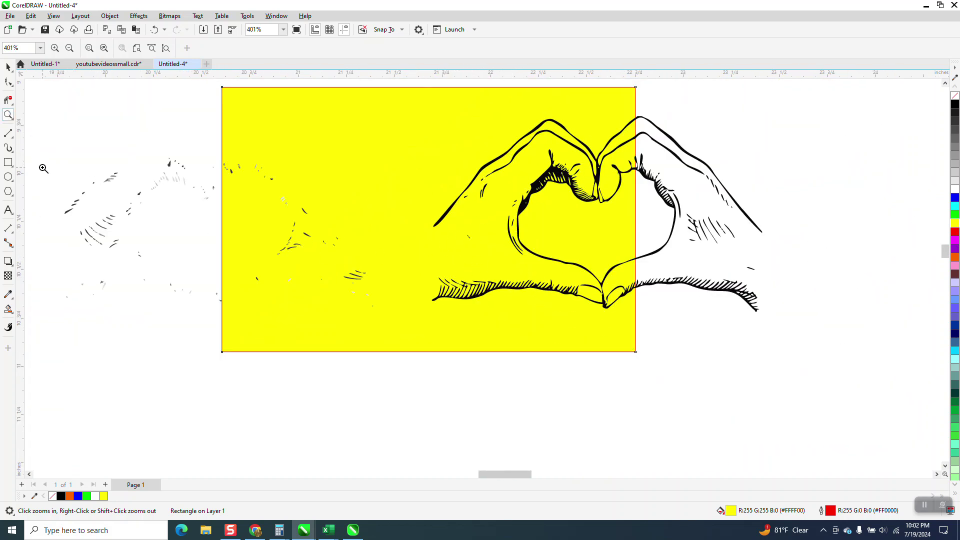
Select the 59-object stray flecks group and drag it downward, then undo the move.
click(8, 67)
click(102, 227)
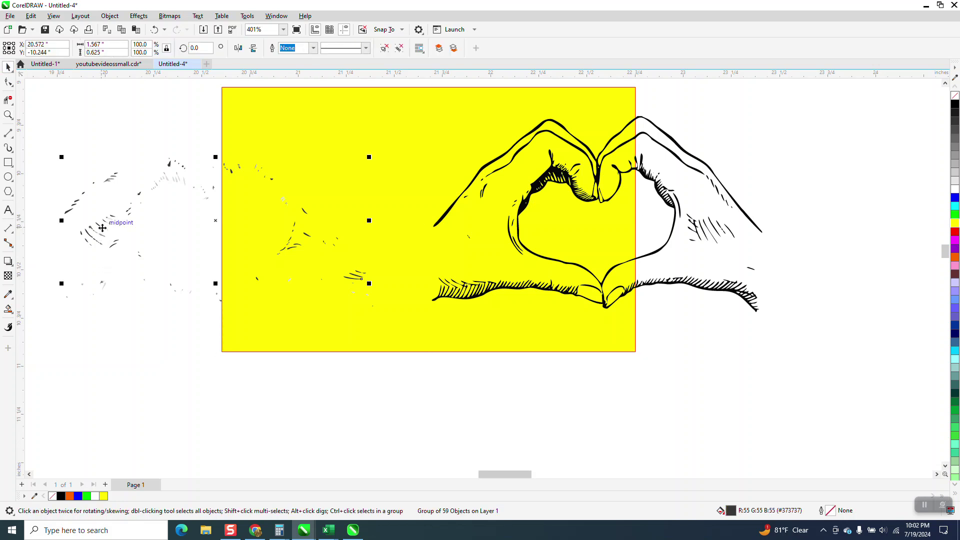
drag(102, 228, 125, 302)
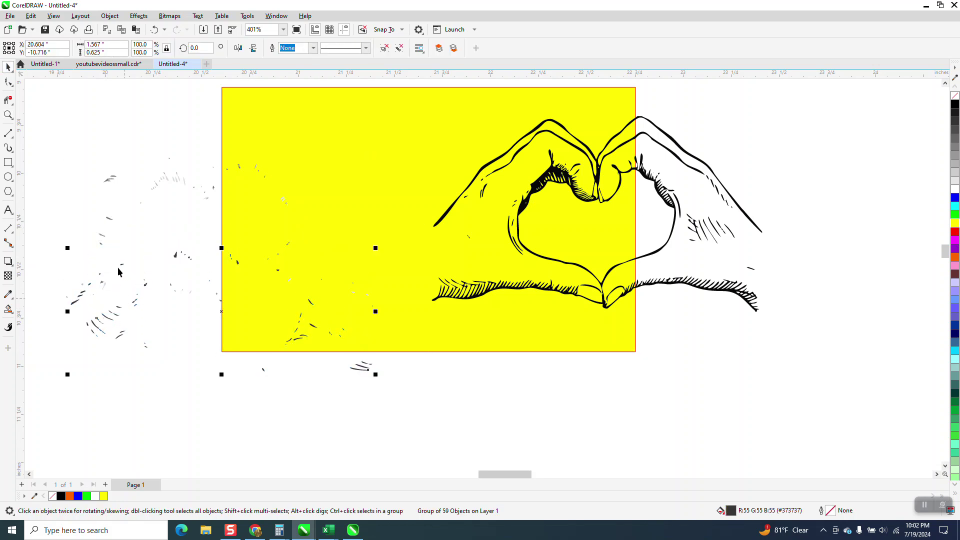
click(156, 29)
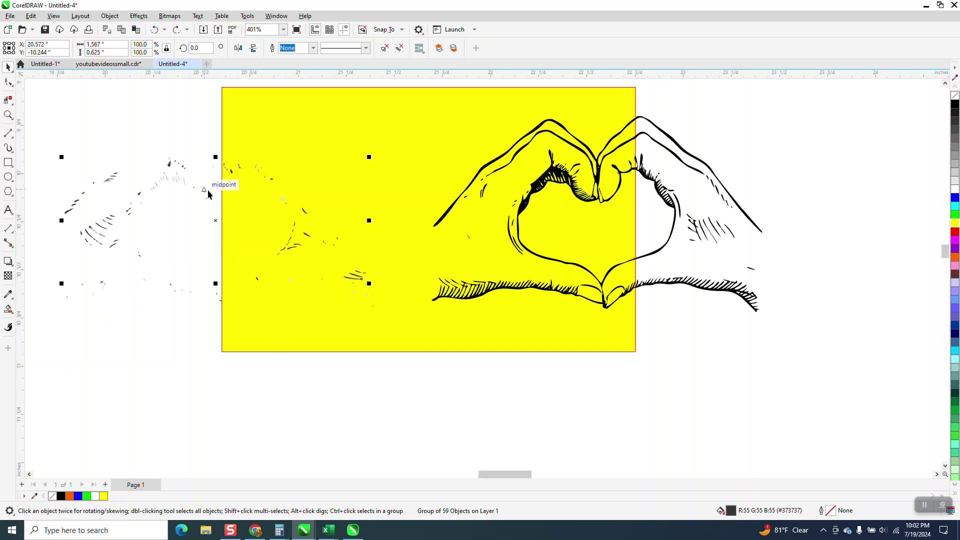
Zoom in on the stray flecks below the page and reselect their group.
scroll(289, 198, down, 2)
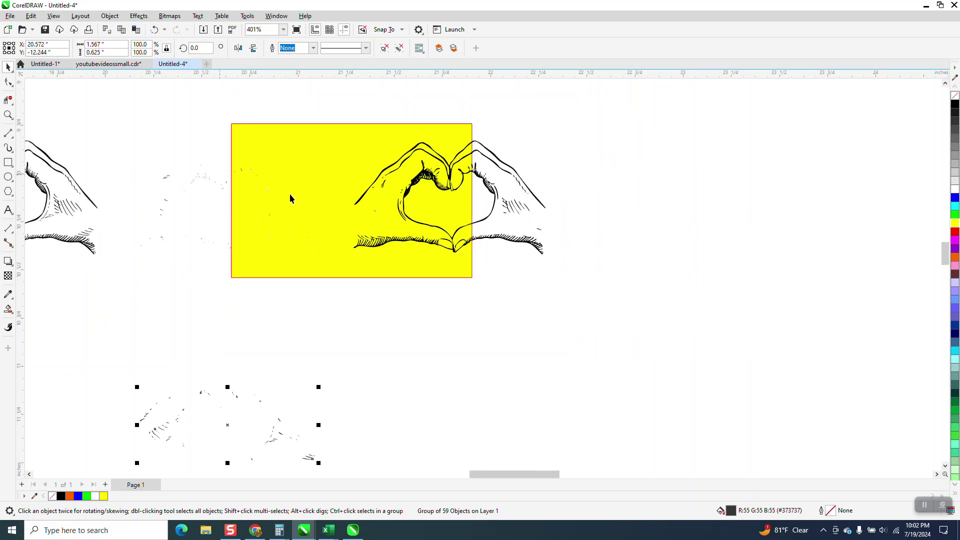
scroll(290, 198, down, 2)
click(8, 116)
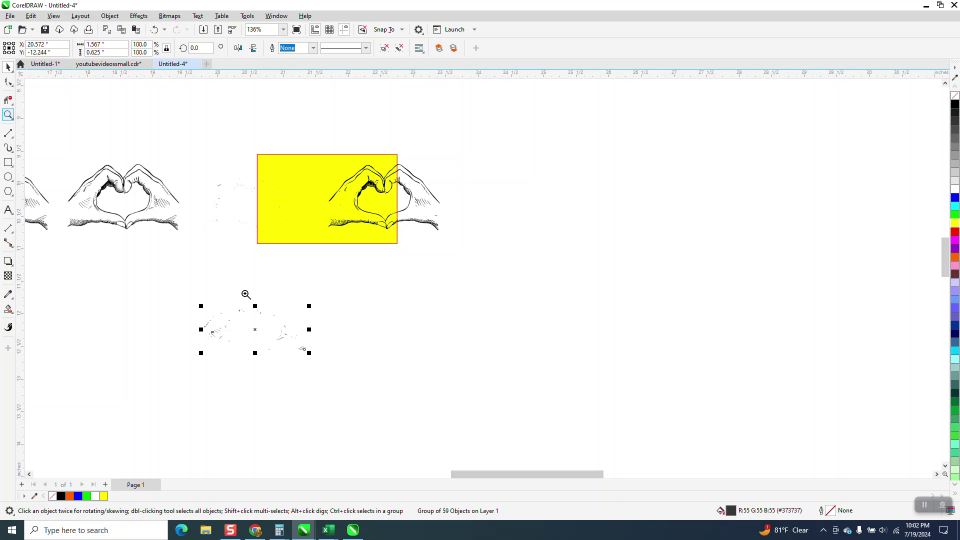
drag(198, 300, 365, 374)
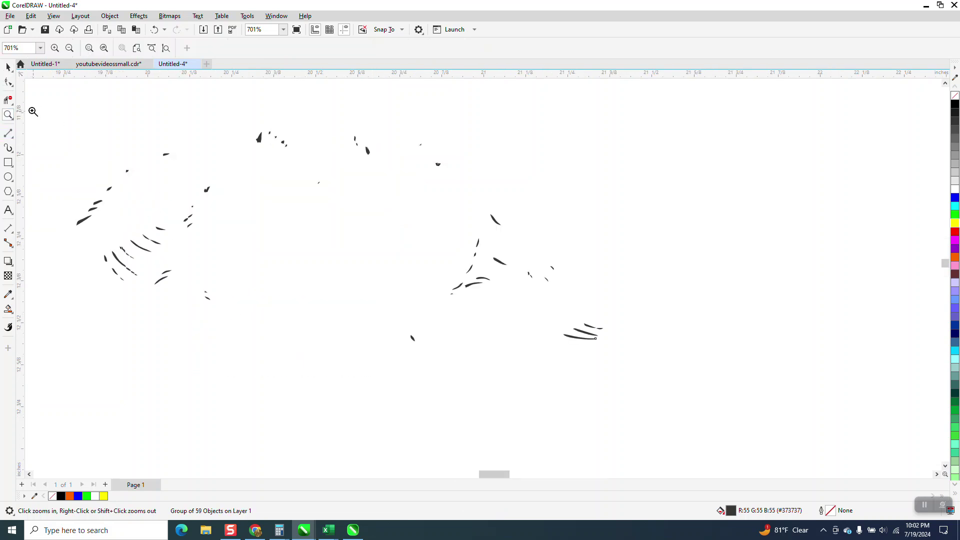
click(8, 66)
click(166, 154)
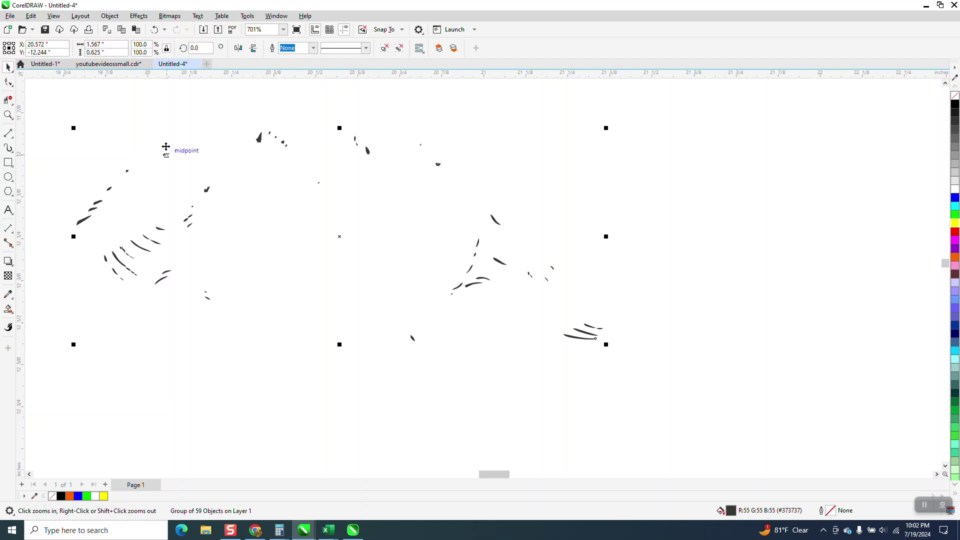
Ungroup the stray flecks and fill the left-side batch with black.
click(111, 16)
mouse_move(120, 185)
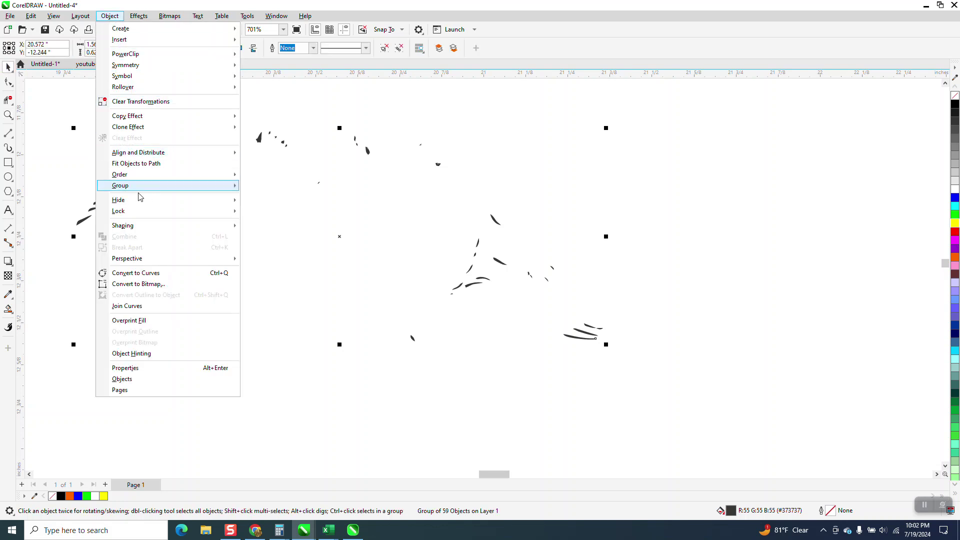
click(267, 198)
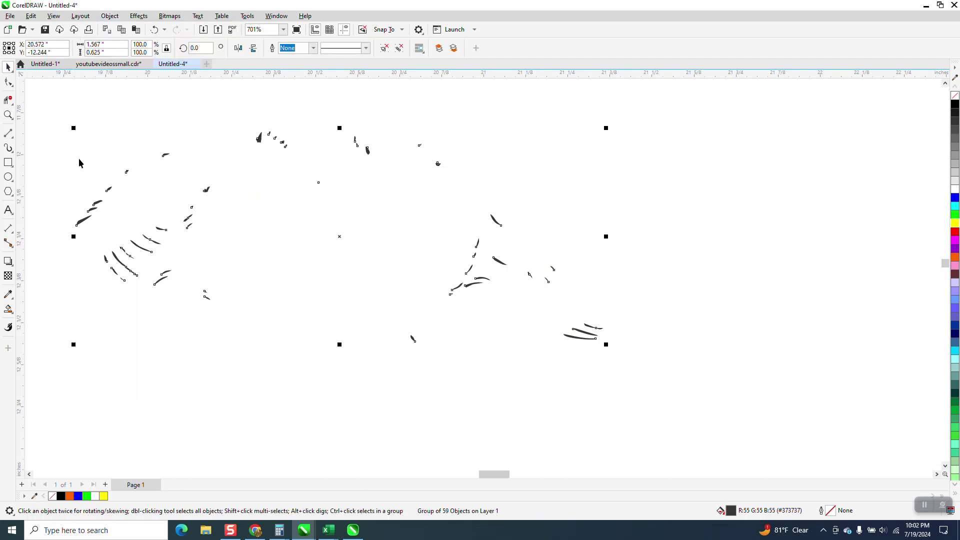
drag(48, 101, 231, 338)
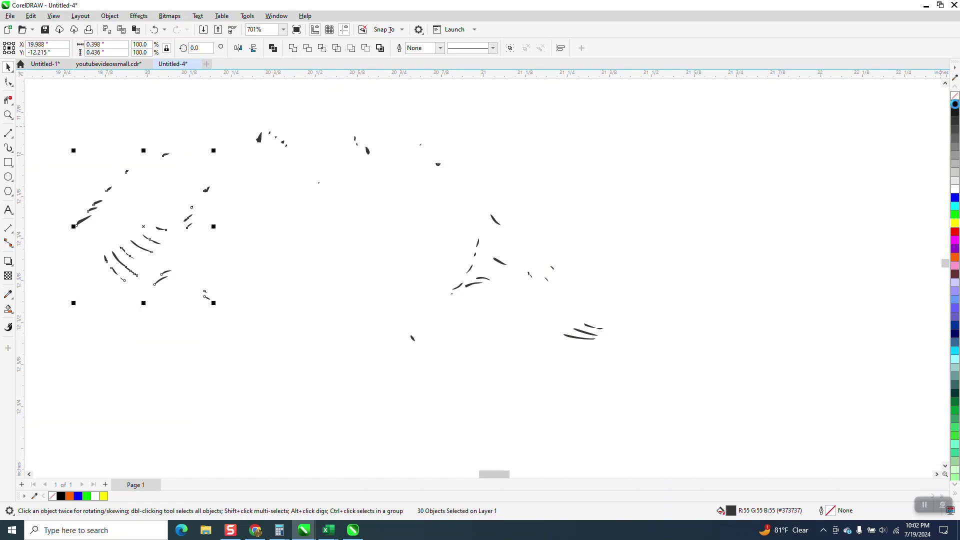
click(955, 105)
Nudge the black flecks right and up onto the heart drawing, then deselect.
scroll(359, 304, down, 2)
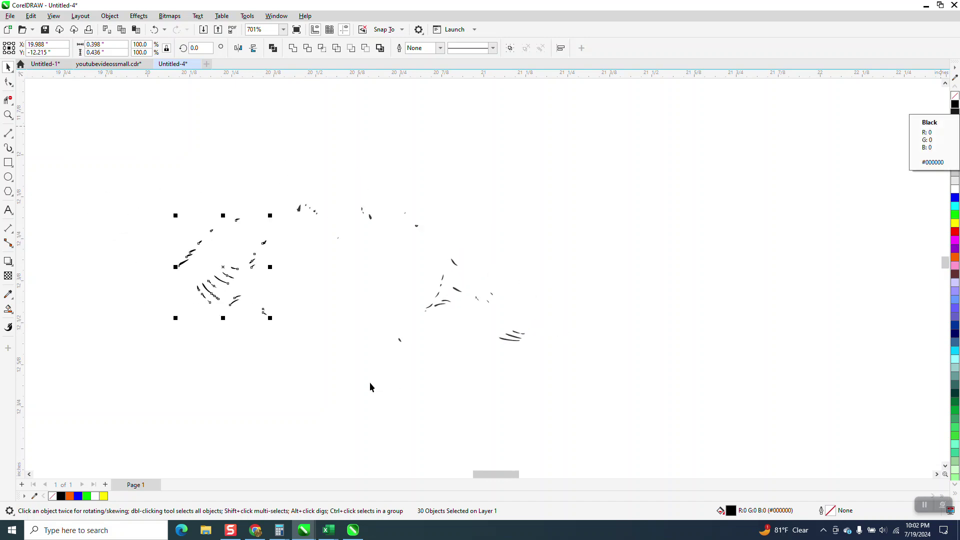
scroll(368, 385, down, 1)
scroll(298, 369, down, 1)
scroll(313, 364, down, 1)
scroll(470, 375, down, 1)
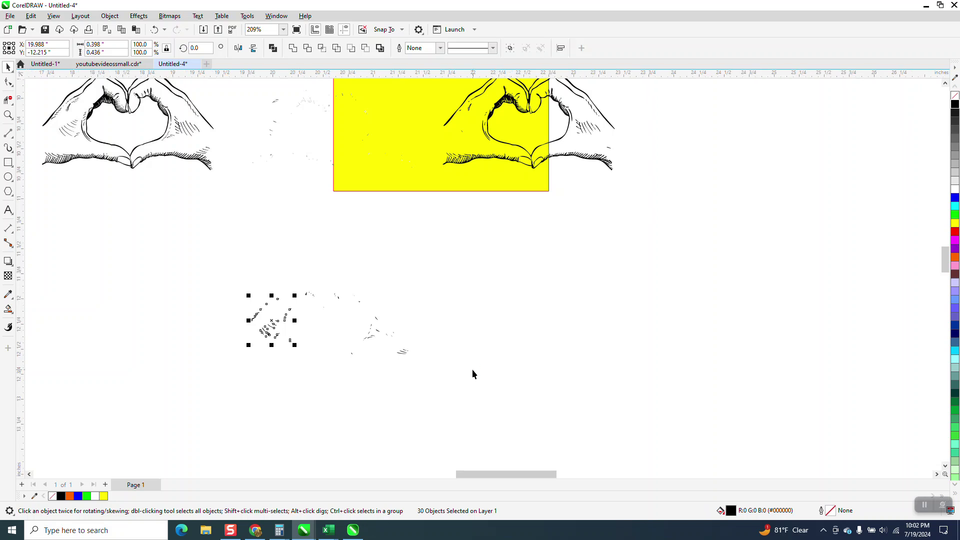
key(Right)
key(Up)
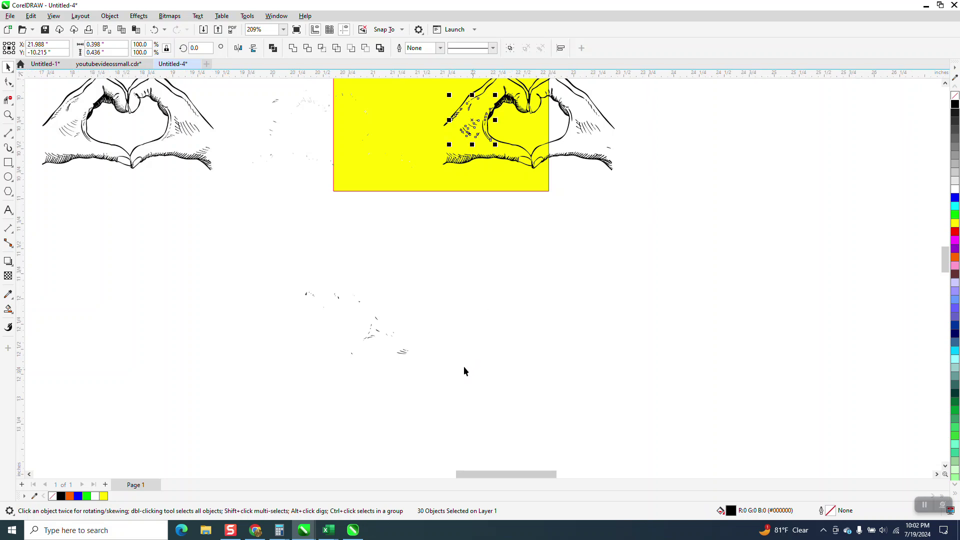
click(484, 278)
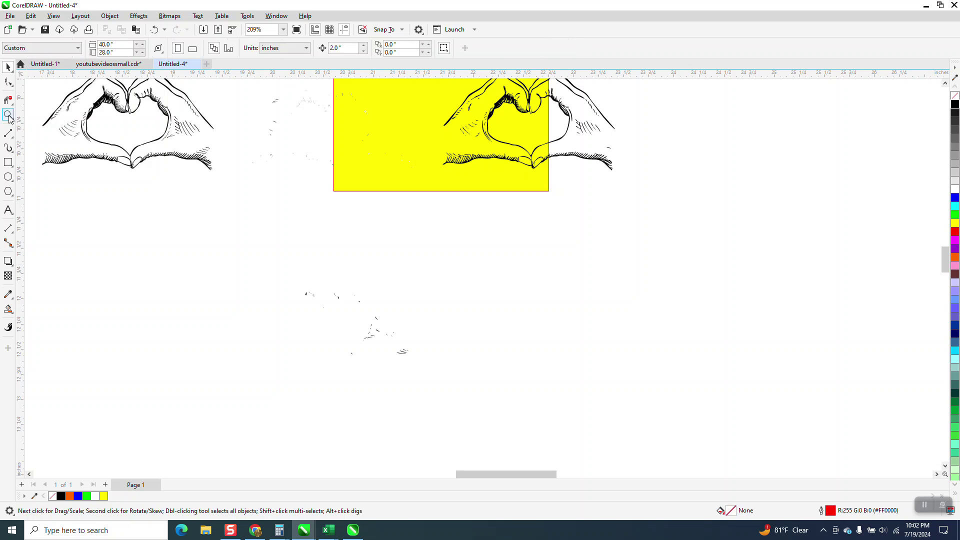
Zoom in closely on the hand's hatching strokes and select a small stroke.
click(8, 115)
drag(414, 107, 546, 166)
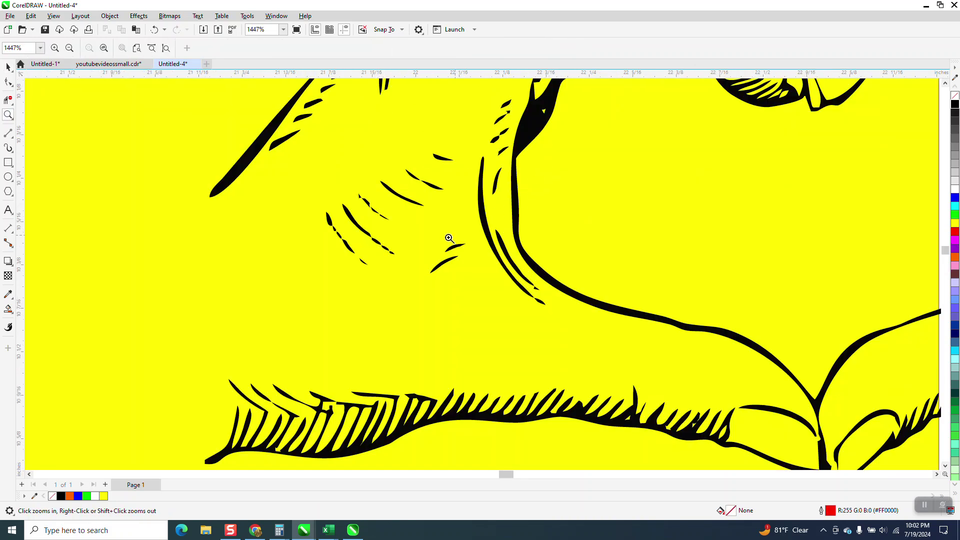
drag(349, 161, 427, 287)
click(409, 201)
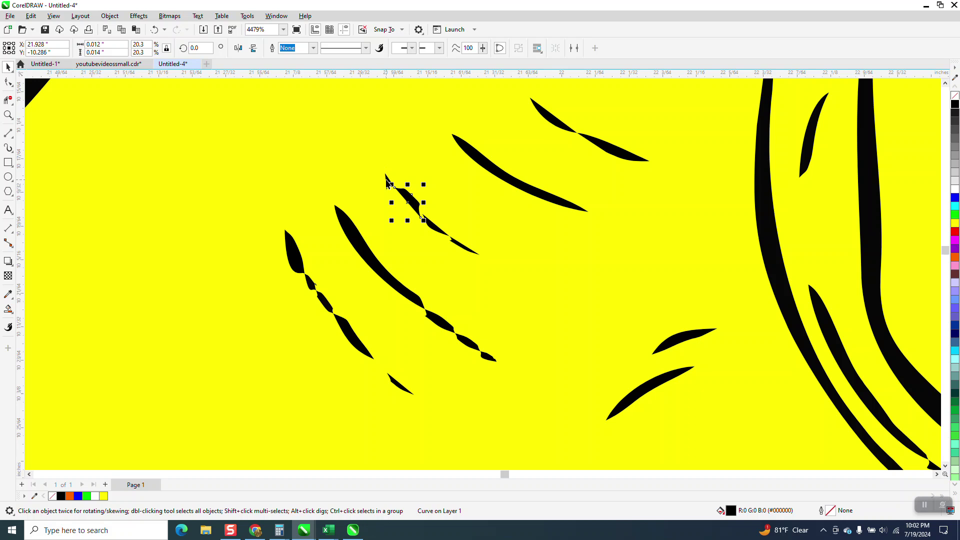
Lock the yellow background rectangle, then select a tiny stray curve fragment.
click(308, 148)
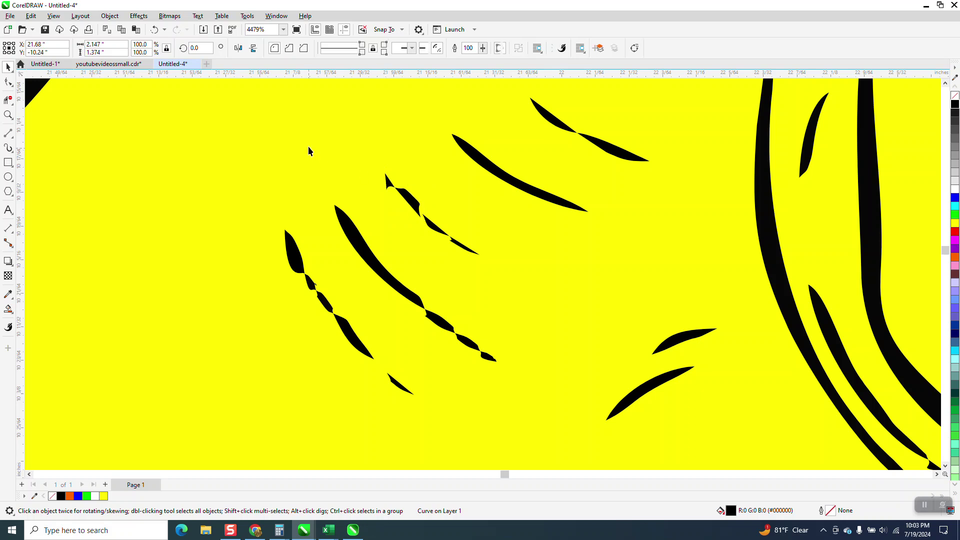
click(108, 16)
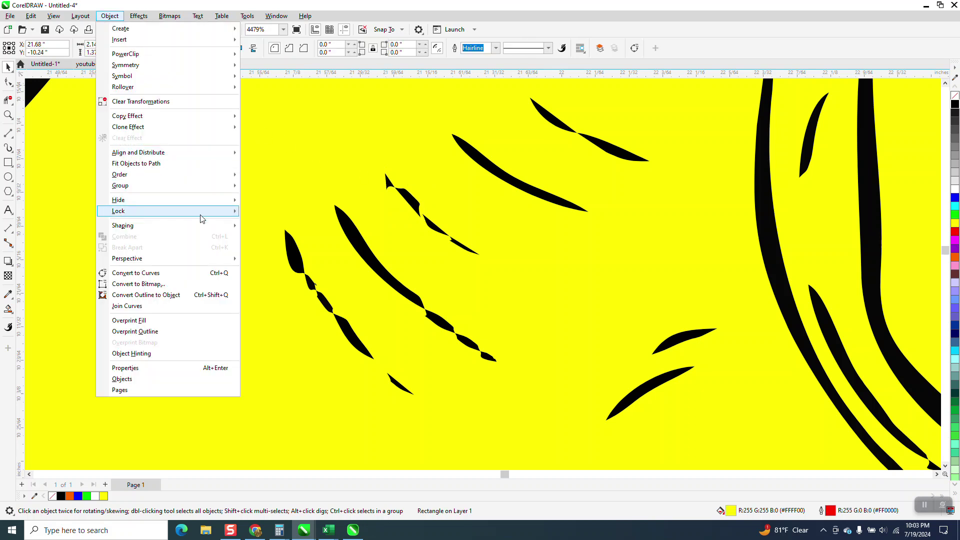
click(266, 213)
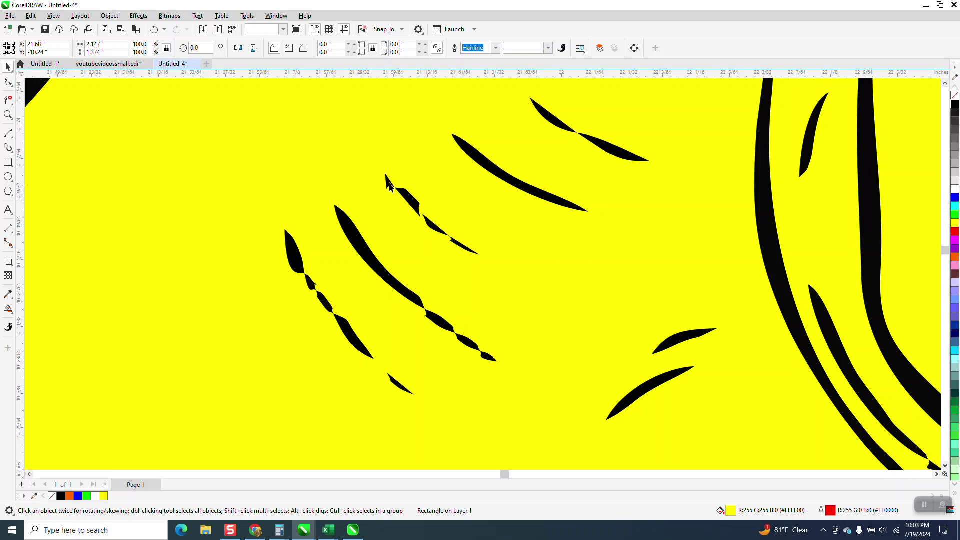
click(389, 185)
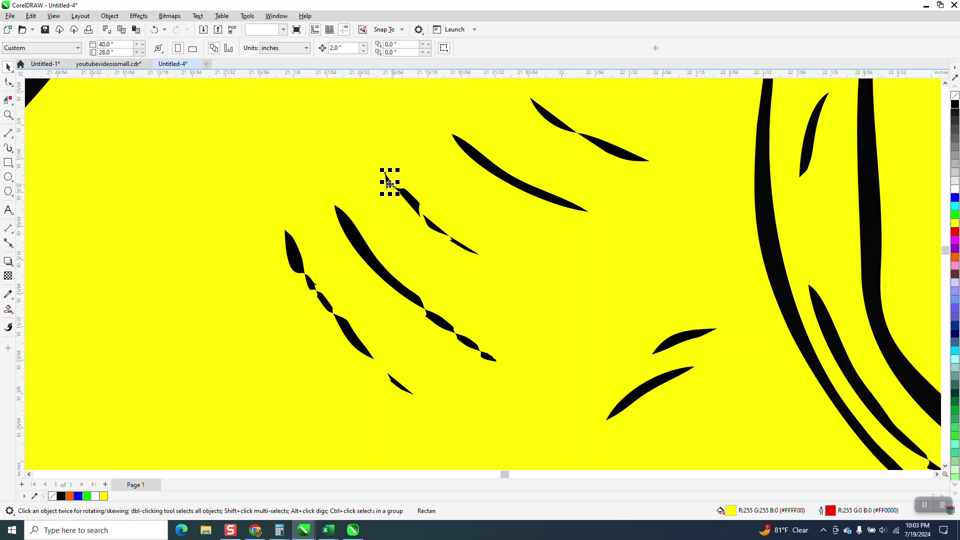
Delete the tiny stray fragments scattered around the hands' shading strokes.
key(Delete)
click(419, 209)
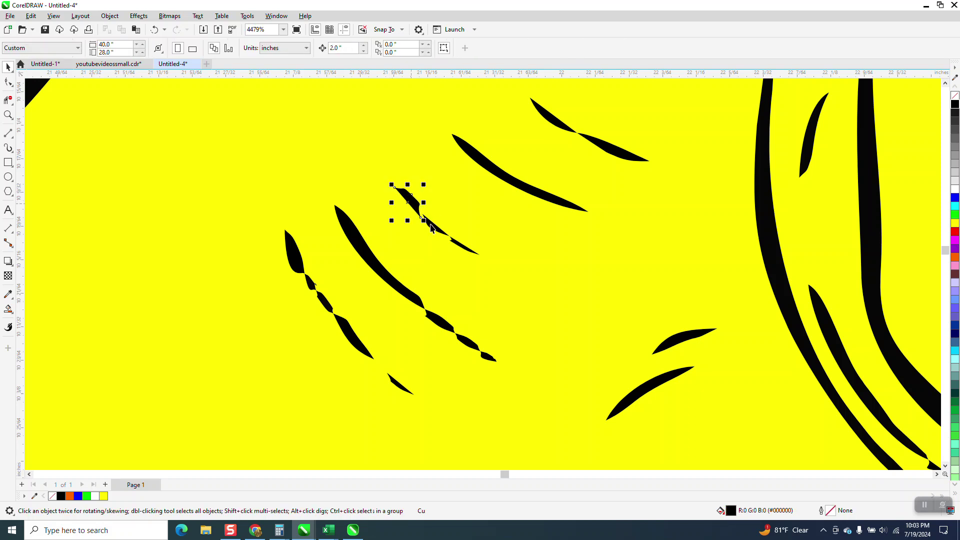
key(Delete)
click(433, 230)
key(Delete)
click(468, 250)
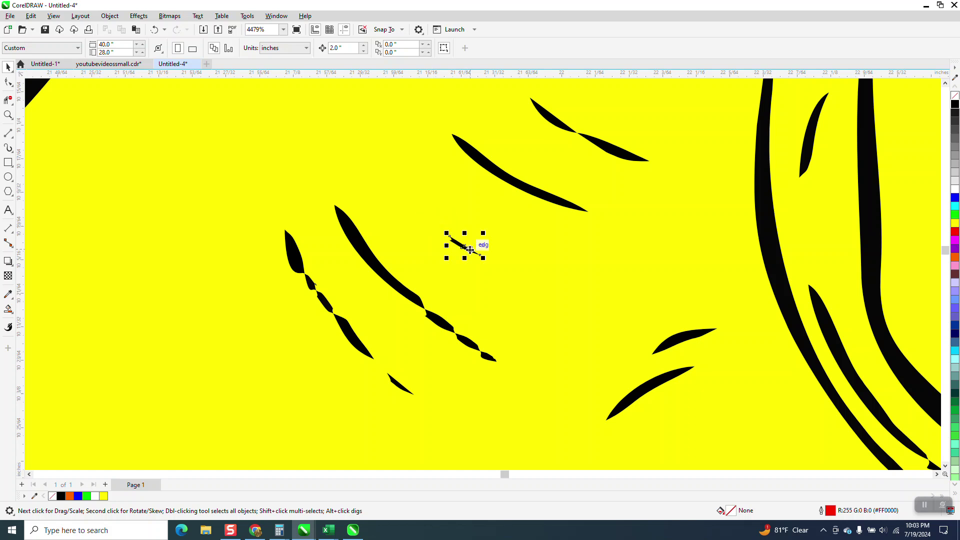
key(Delete)
click(443, 324)
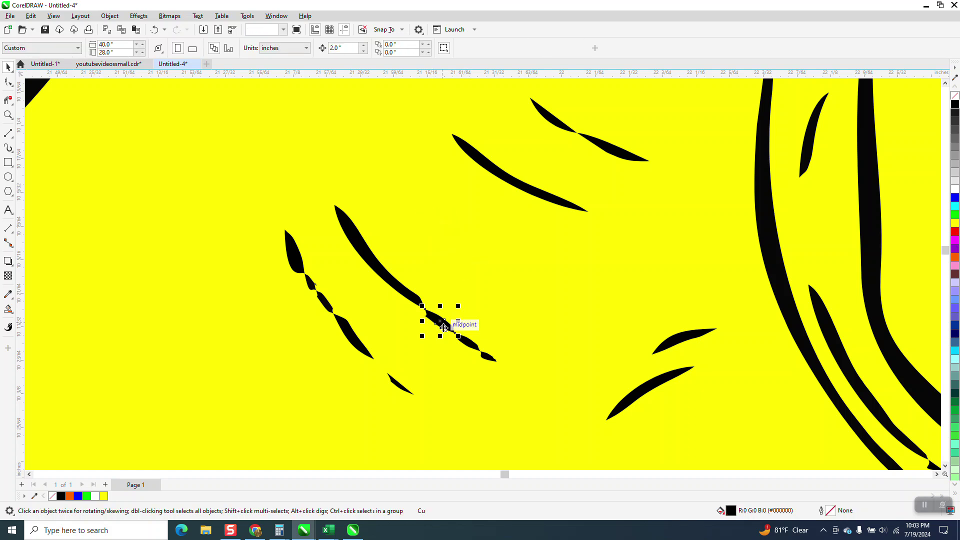
key(Delete)
click(484, 355)
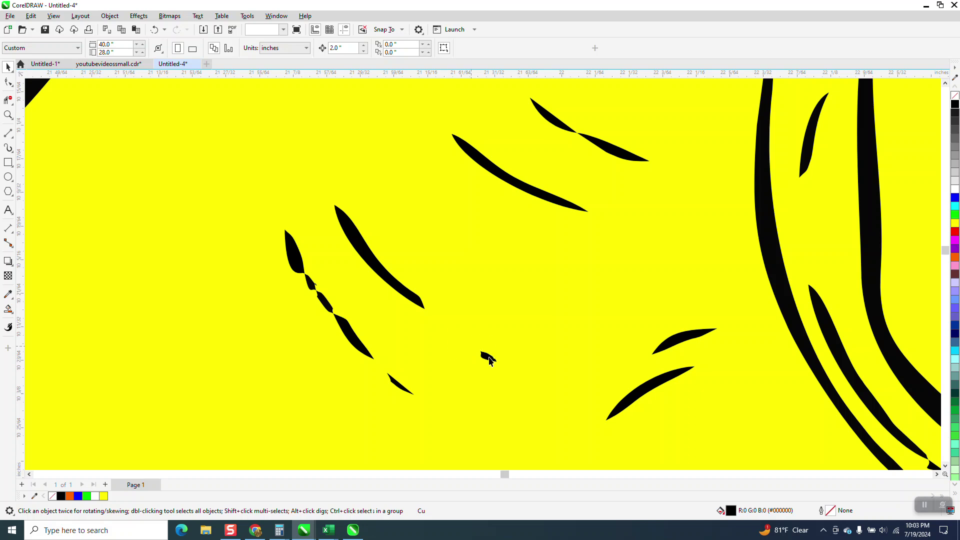
key(Delete)
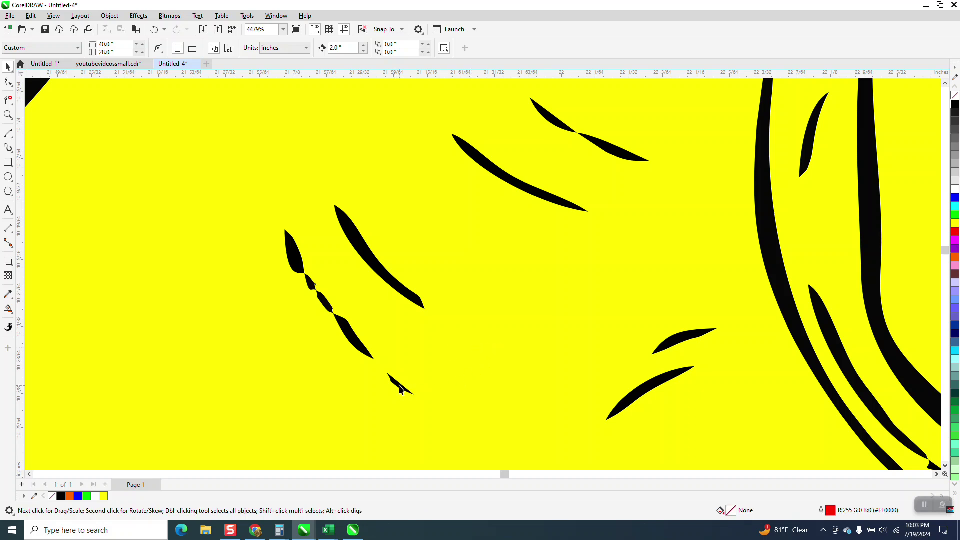
click(400, 389)
key(Delete)
click(350, 330)
key(Delete)
click(329, 311)
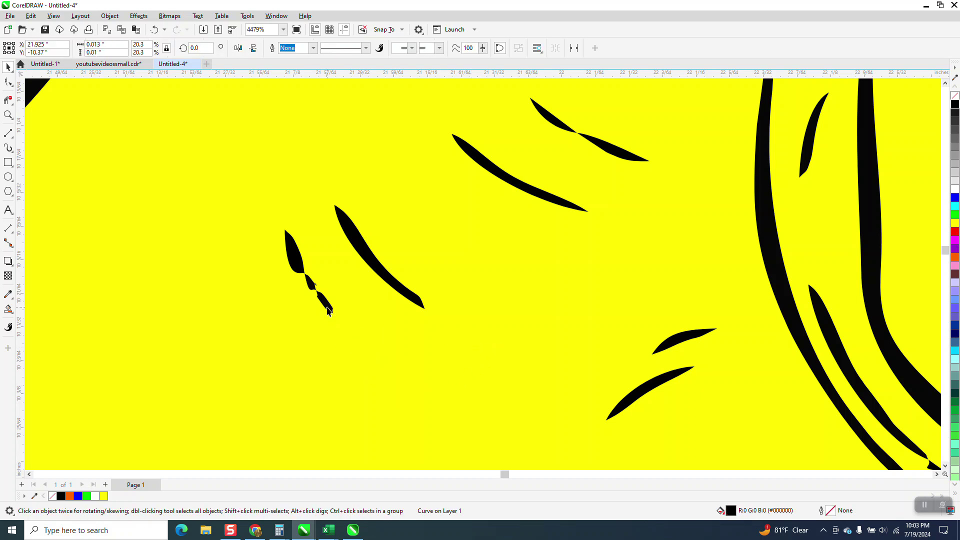
key(Delete)
click(310, 283)
key(Delete)
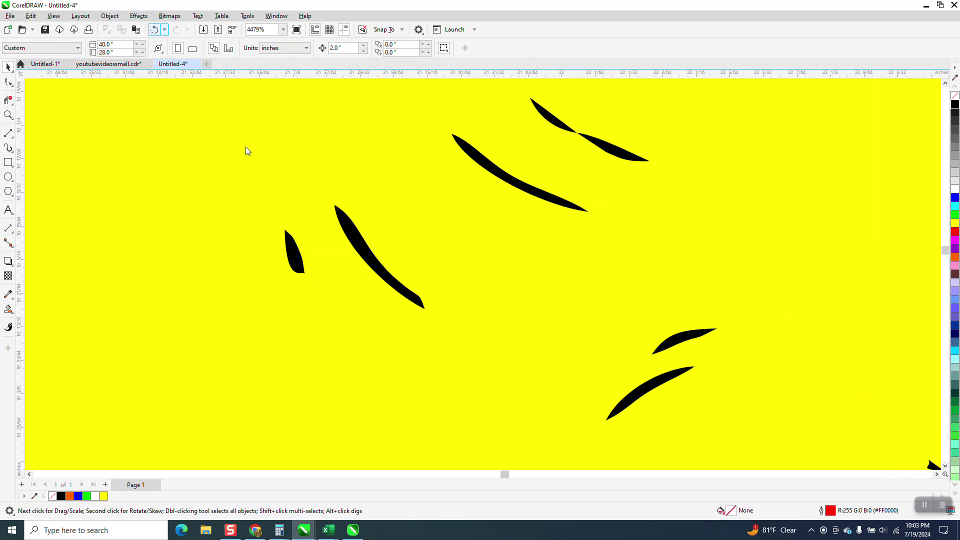
scroll(370, 290, down, 2)
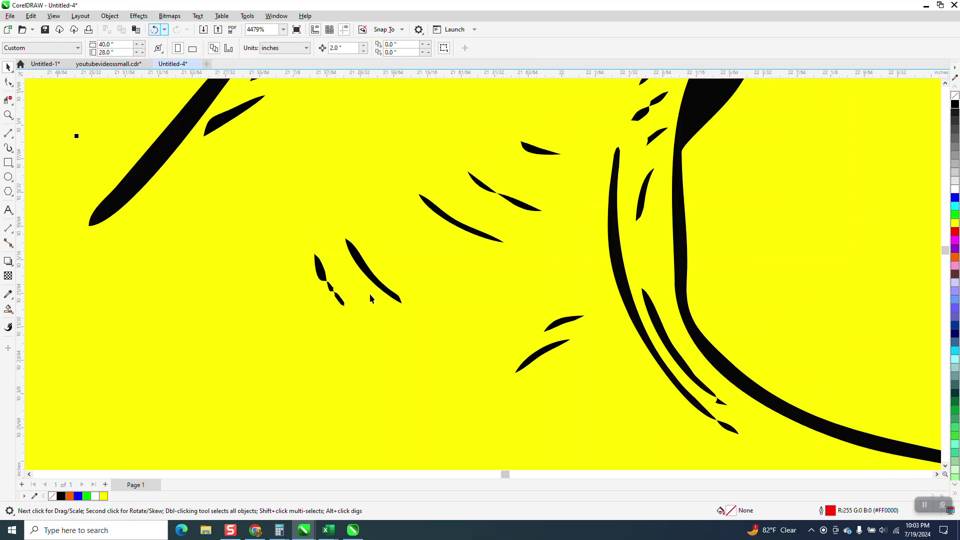
click(330, 277)
scroll(375, 302, down, 2)
scroll(349, 288, down, 2)
click(380, 320)
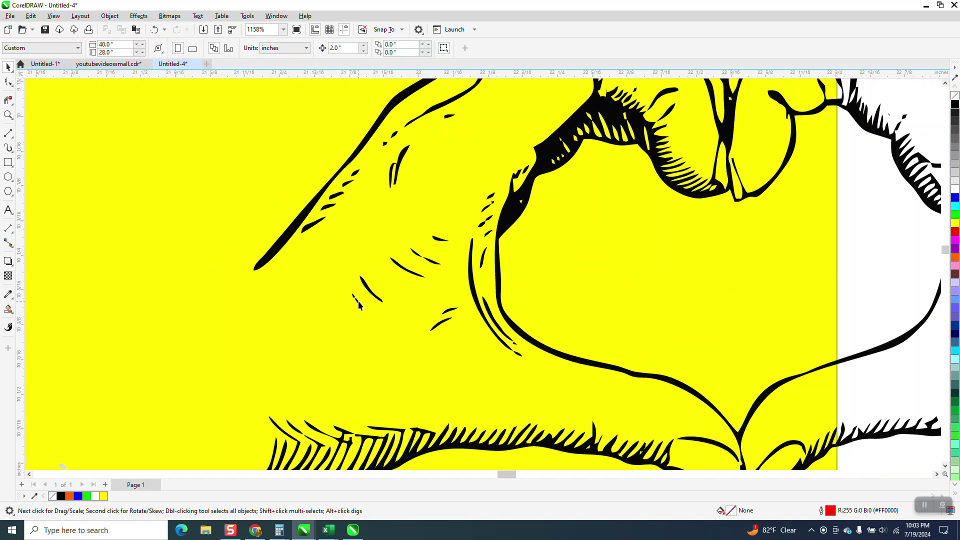
Select the heart-hands group and nudge it two inches to the right.
click(358, 302)
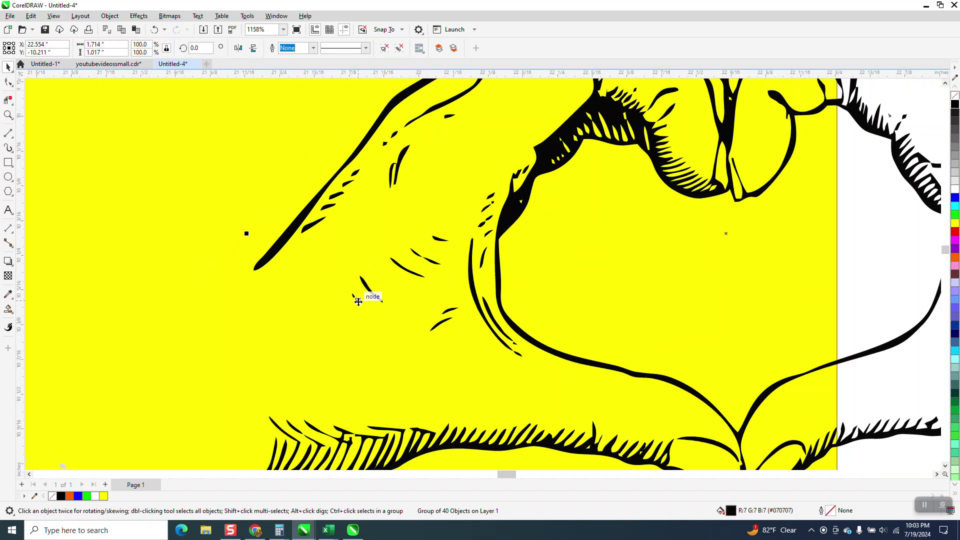
click(8, 114)
drag(326, 268, 475, 350)
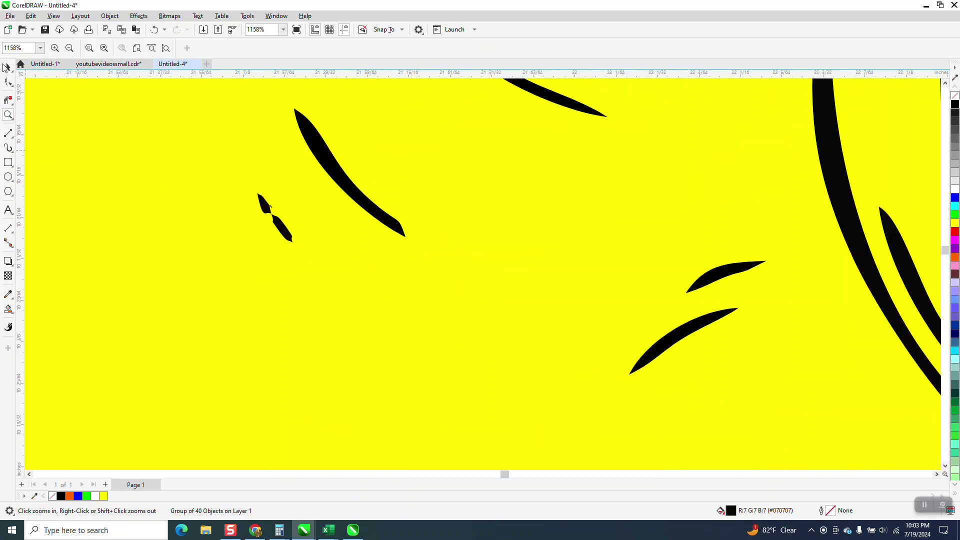
key(space)
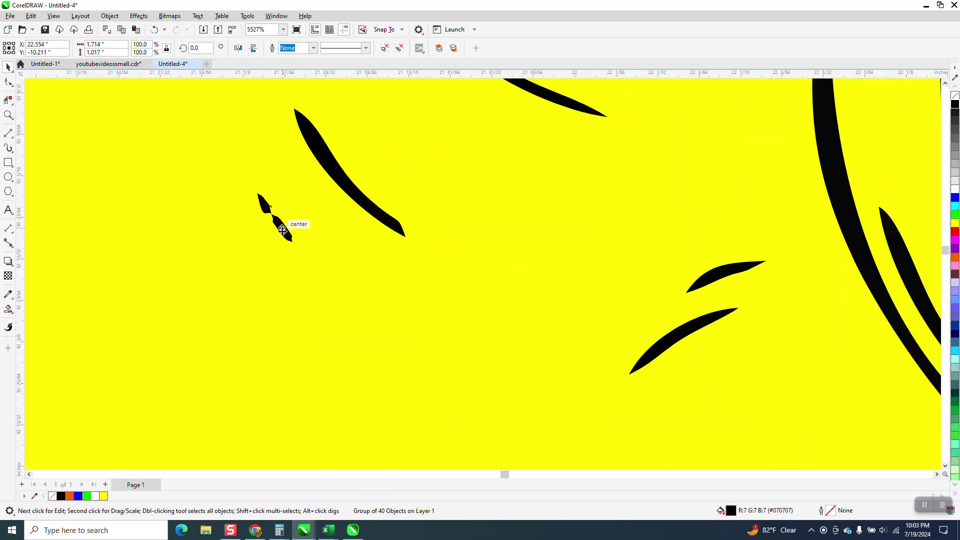
scroll(458, 296, down, 2)
scroll(459, 295, down, 1)
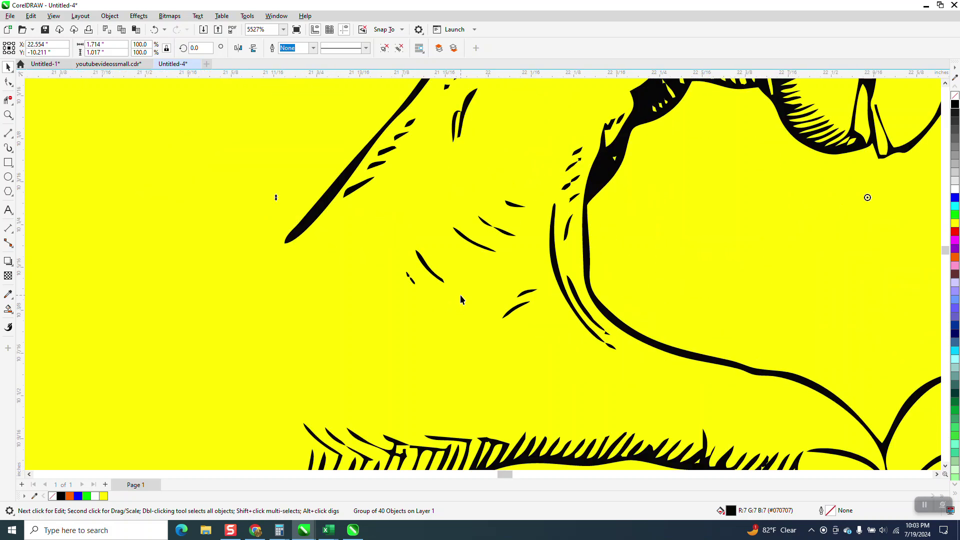
scroll(460, 294, down, 1)
scroll(460, 295, down, 1)
scroll(458, 298, down, 1)
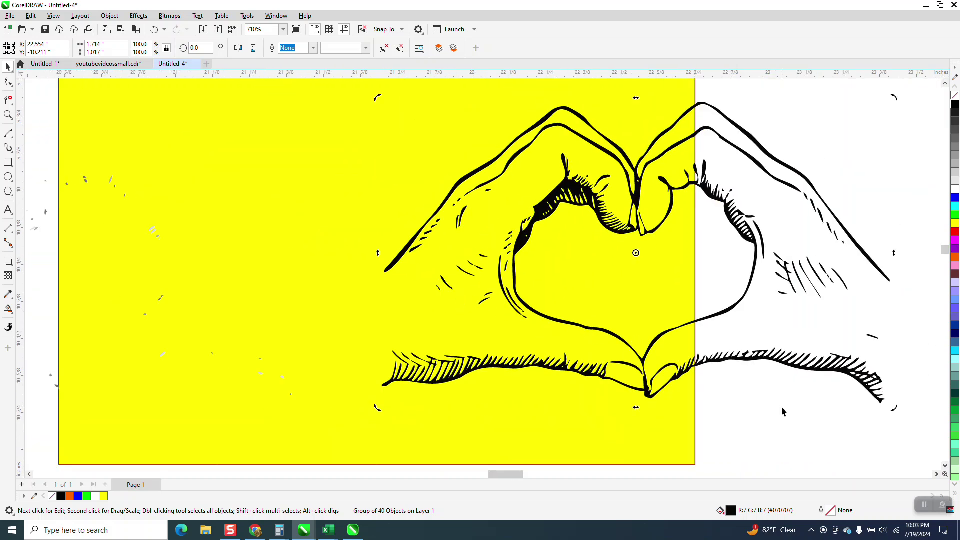
key(Escape)
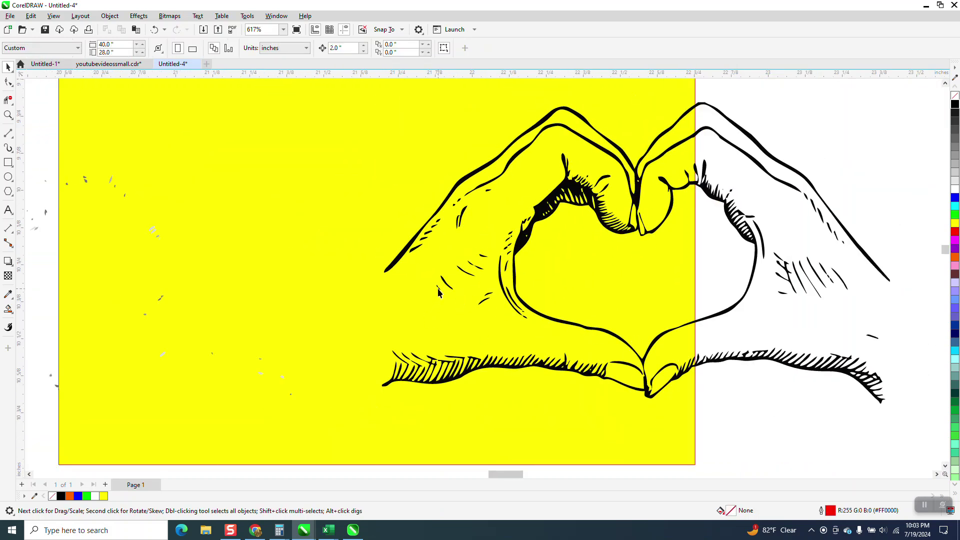
click(438, 291)
click(439, 288)
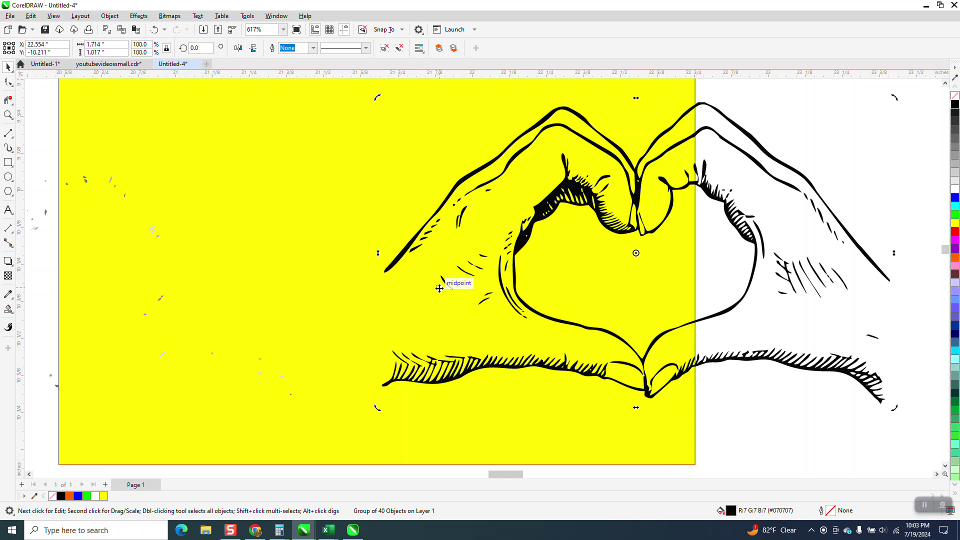
key(Right)
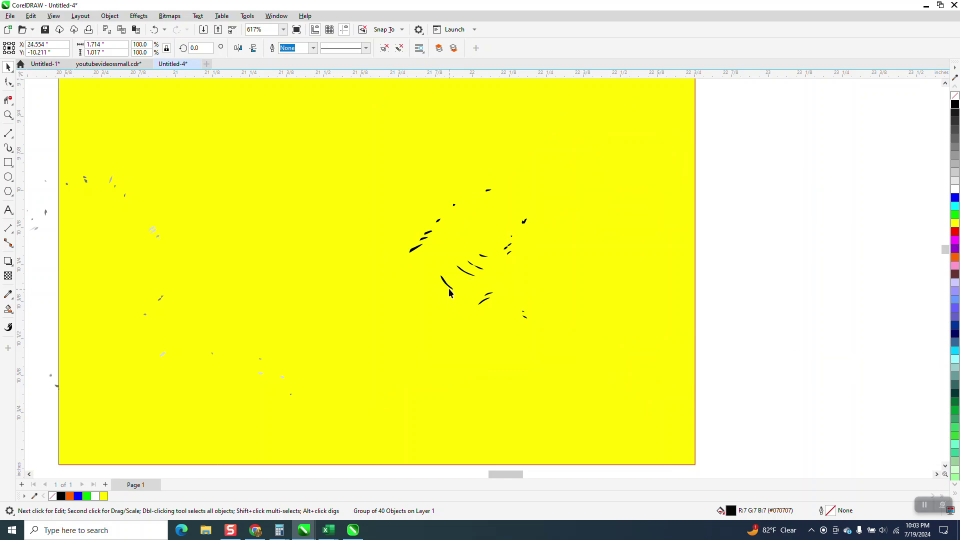
Marquee-select the stray strokes left inside the page and shift them two inches right.
scroll(693, 315, down, 1)
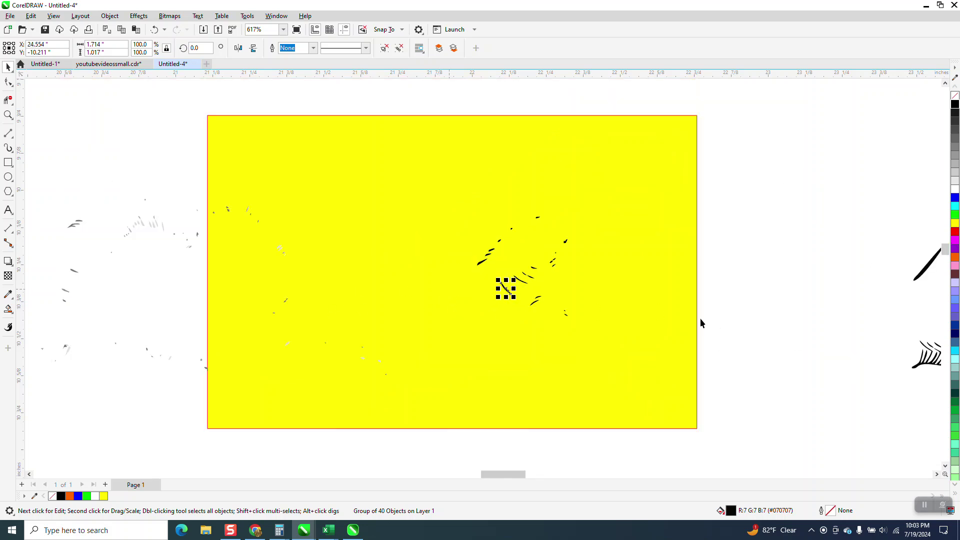
scroll(700, 318, down, 1)
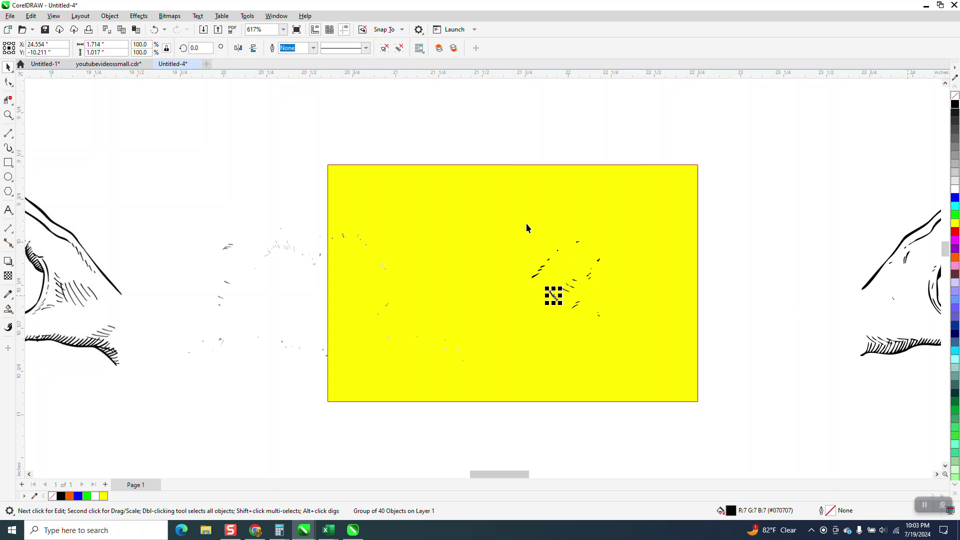
drag(508, 214, 689, 349)
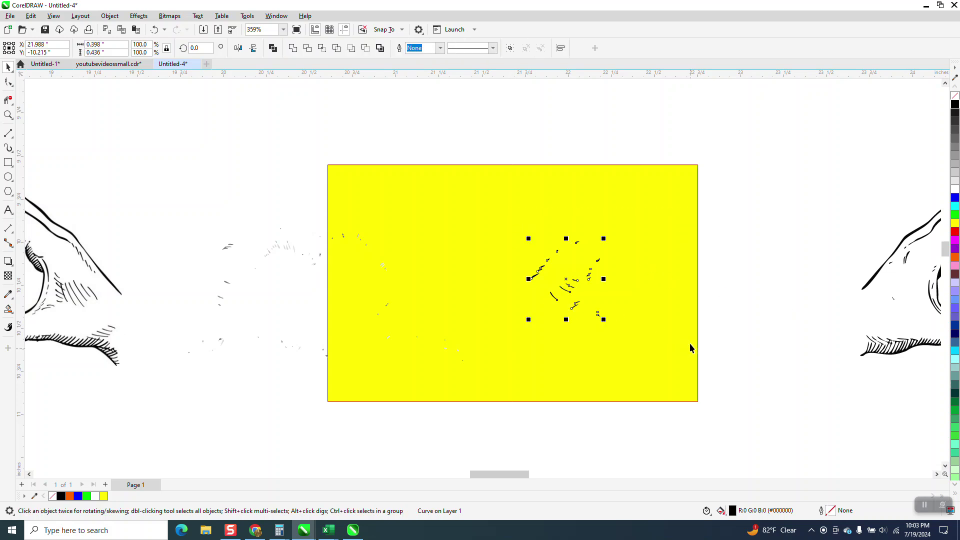
key(Right)
key(Right)
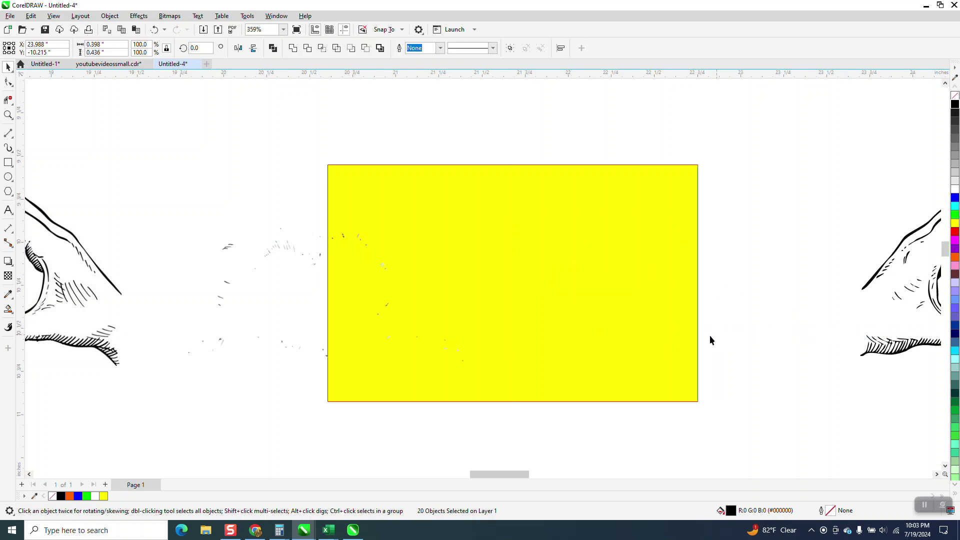
click(709, 335)
Move the heart-hands artwork back left over the yellow rectangle.
scroll(775, 235, down, 2)
scroll(902, 363, right, 4)
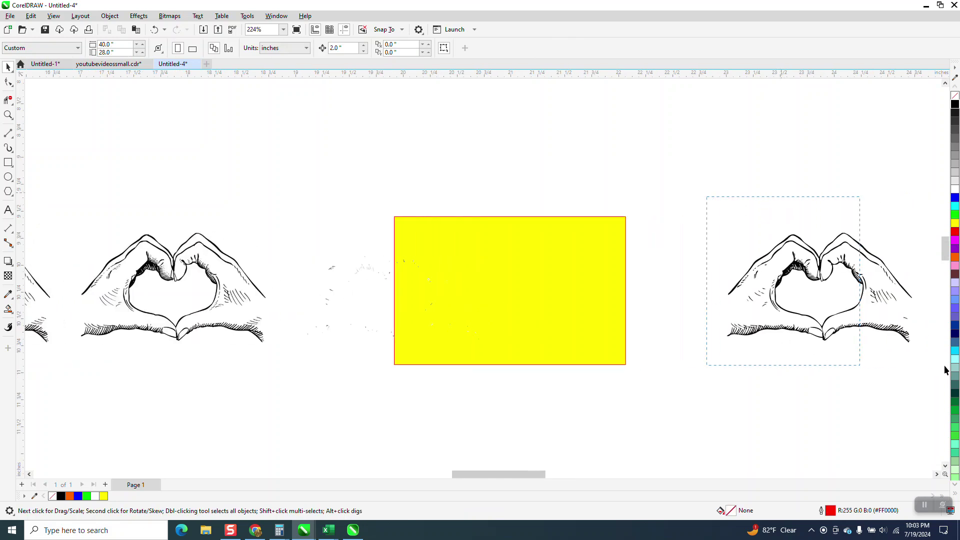
click(800, 324)
key(Left)
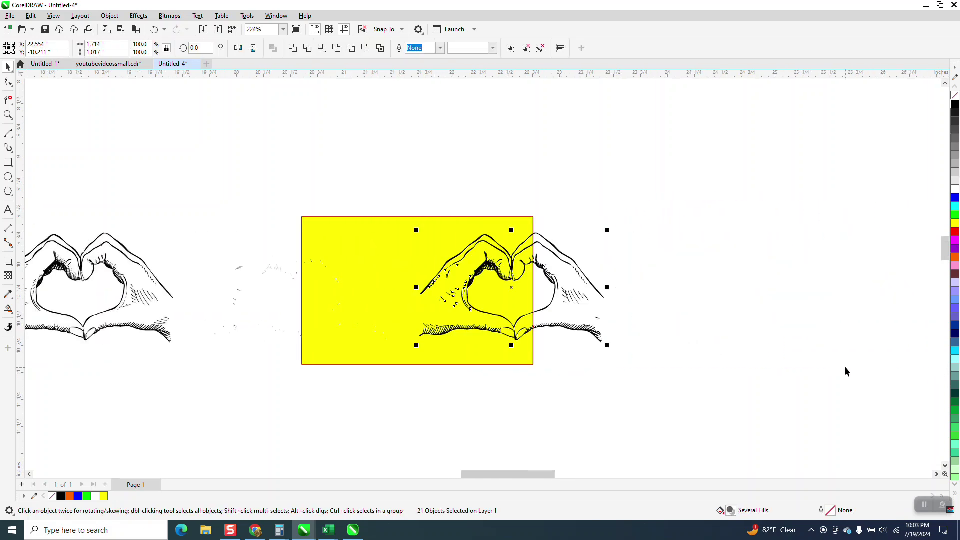
key(Left)
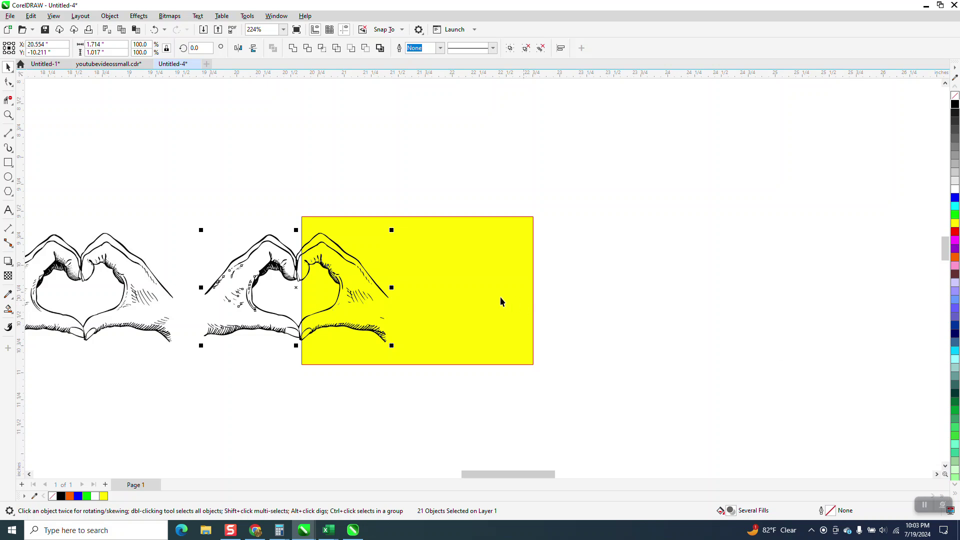
drag(299, 286, 421, 289)
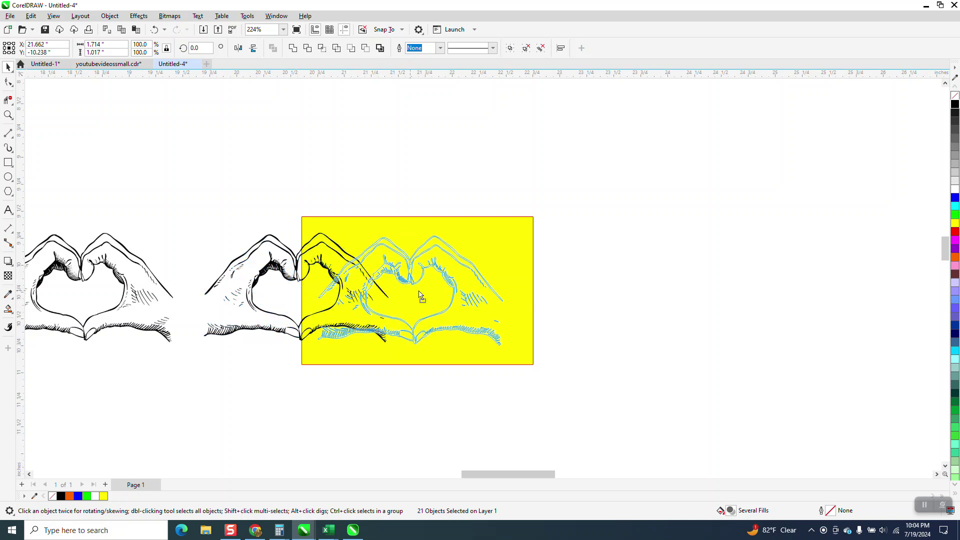
Undo that move, marquee-select every heart piece, and drag them onto the rectangle.
click(154, 29)
drag(168, 178, 419, 364)
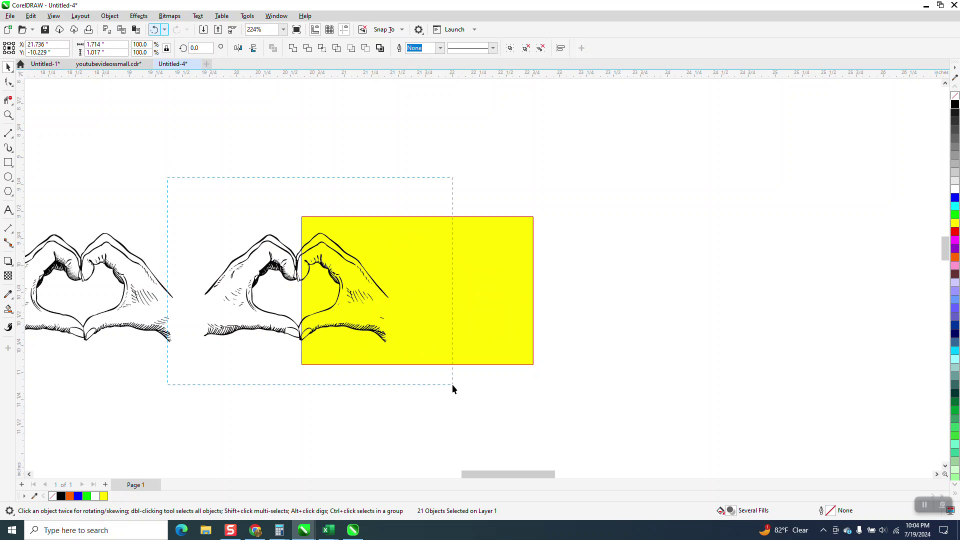
drag(296, 288, 419, 284)
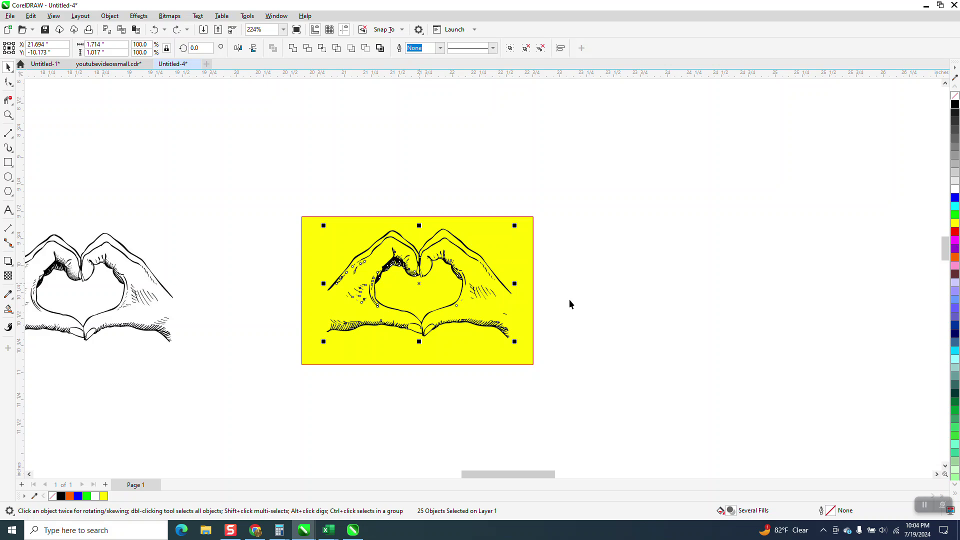
Zoom in, select the grey feather-stroke speck groups, and nudge them two inches left.
click(8, 115)
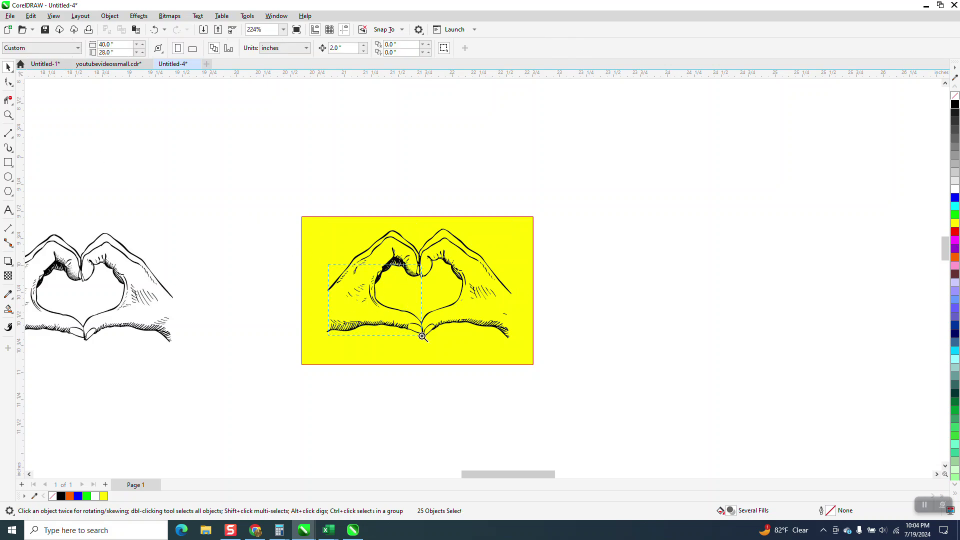
drag(297, 260, 455, 330)
drag(308, 179, 570, 345)
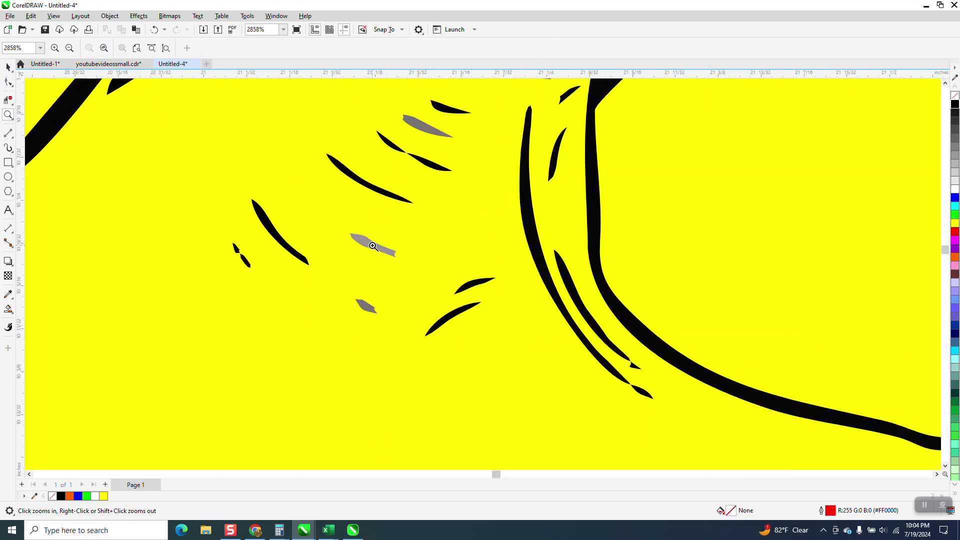
click(8, 67)
click(370, 245)
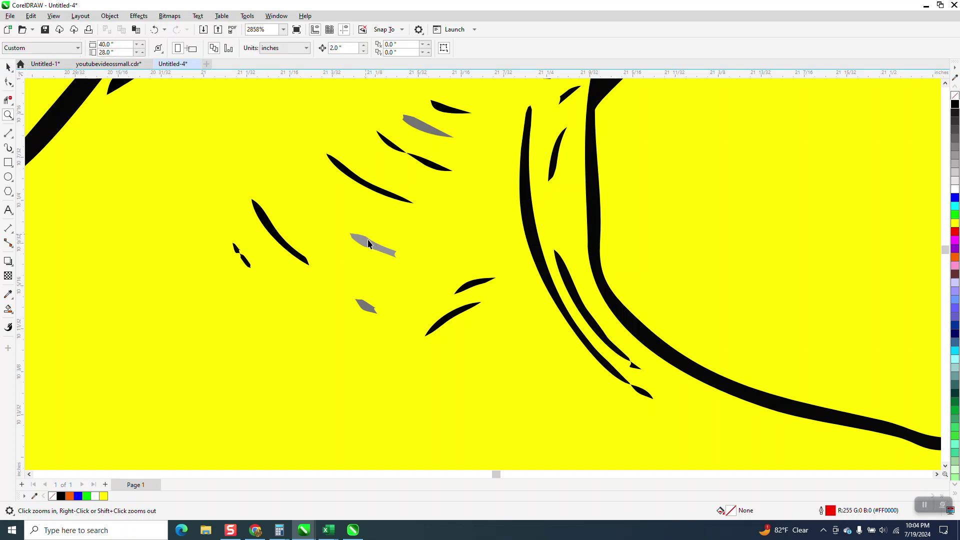
scroll(370, 248, down, 2)
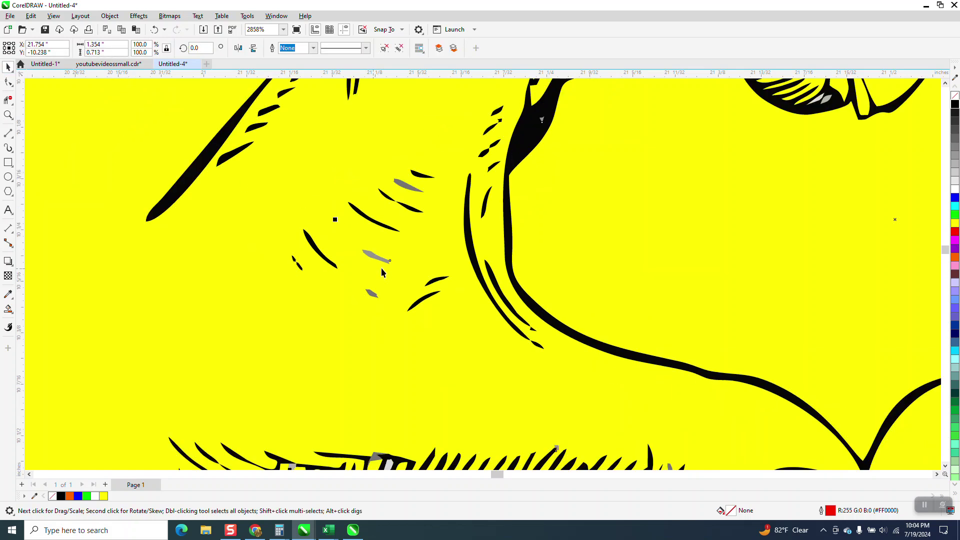
scroll(370, 248, down, 2)
scroll(573, 322, down, 2)
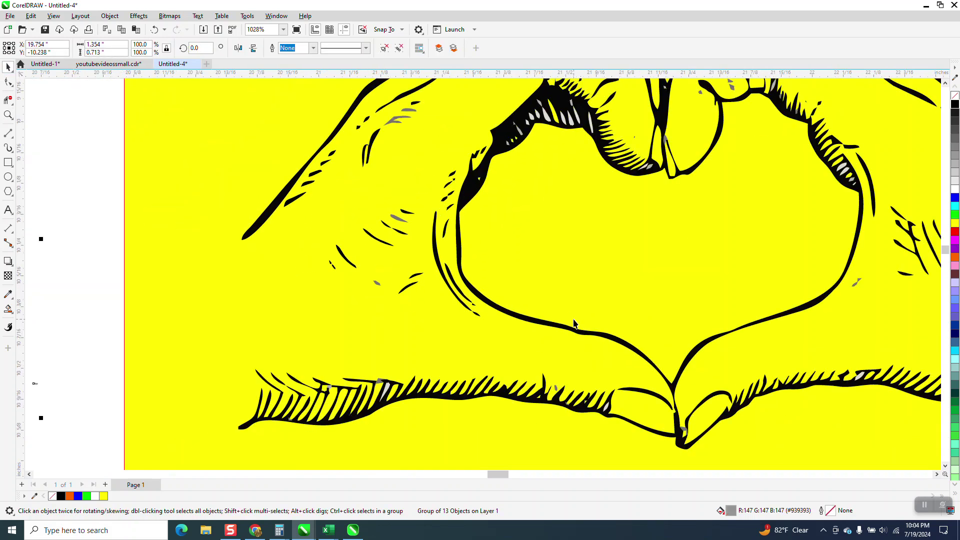
click(387, 392)
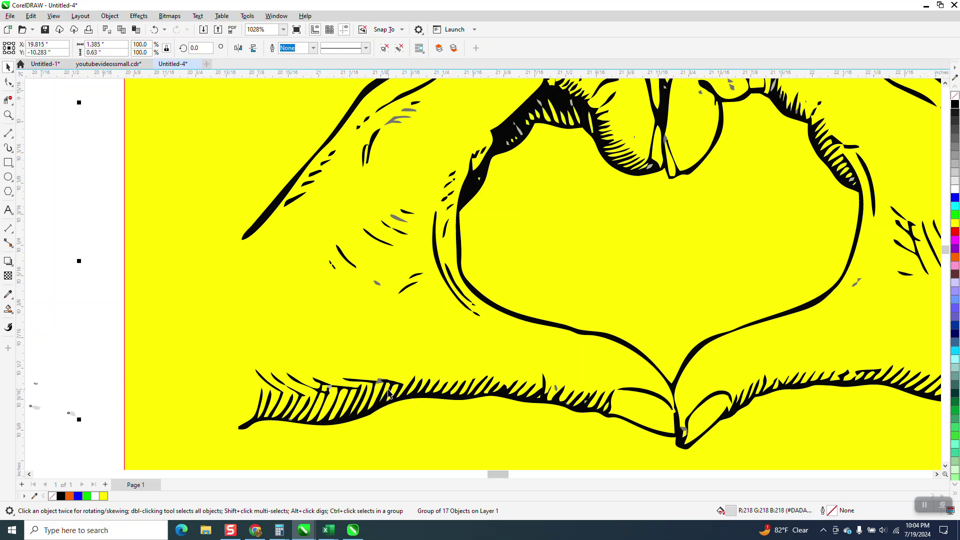
click(400, 220)
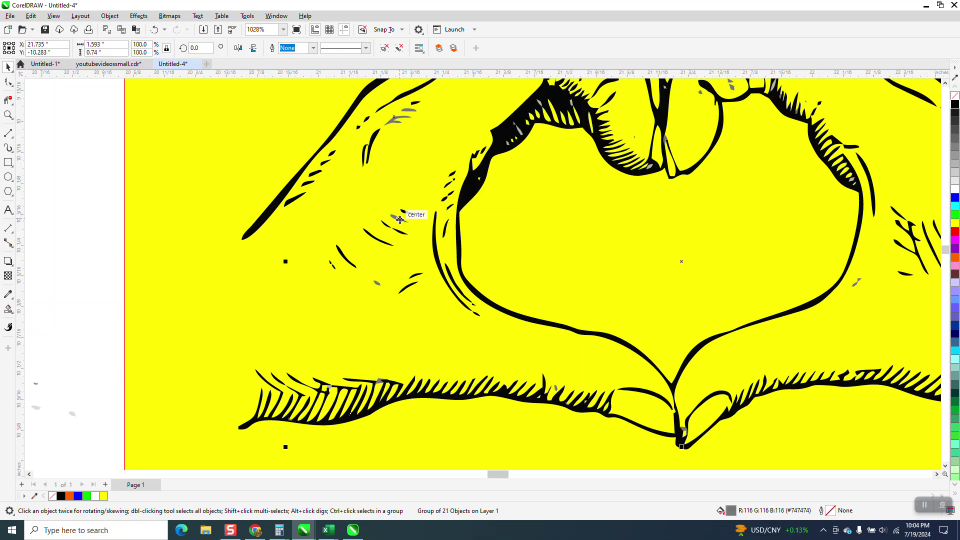
key(Left)
key(Left)
scroll(389, 314, down, 2)
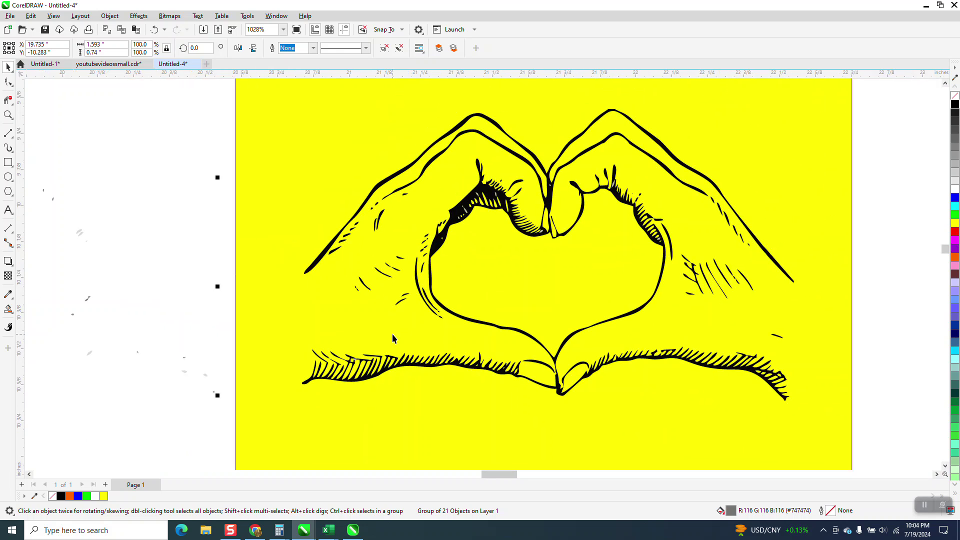
scroll(392, 334, down, 1)
scroll(269, 195, down, 2)
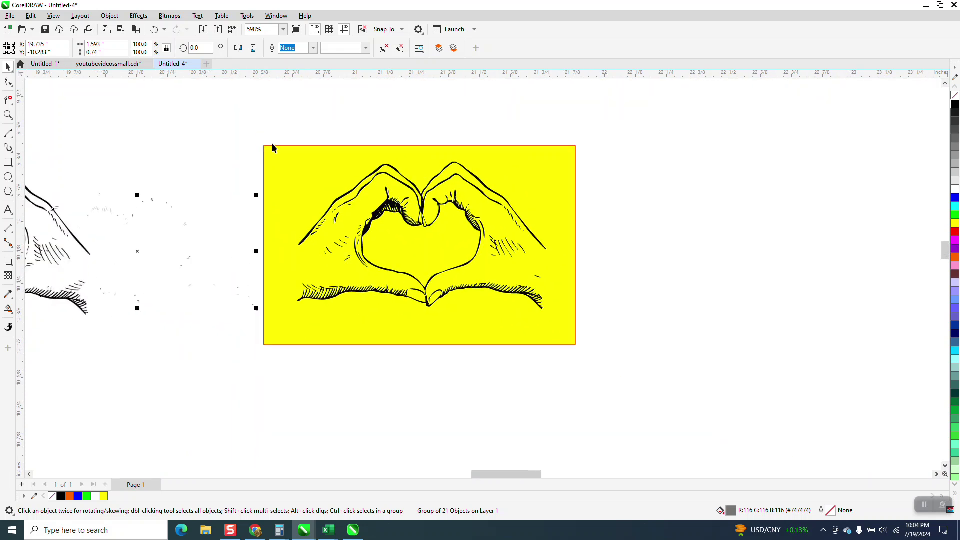
click(78, 390)
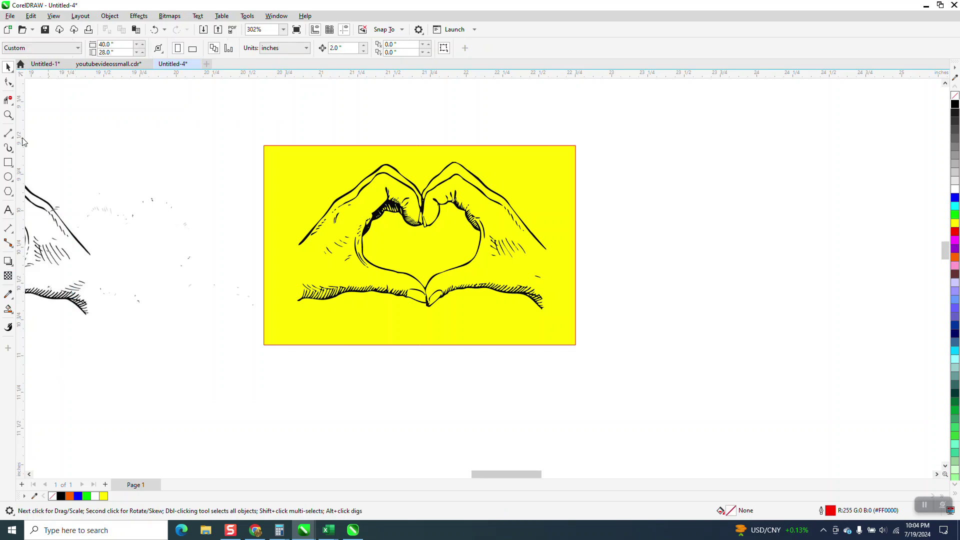
click(152, 200)
click(107, 244)
click(111, 210)
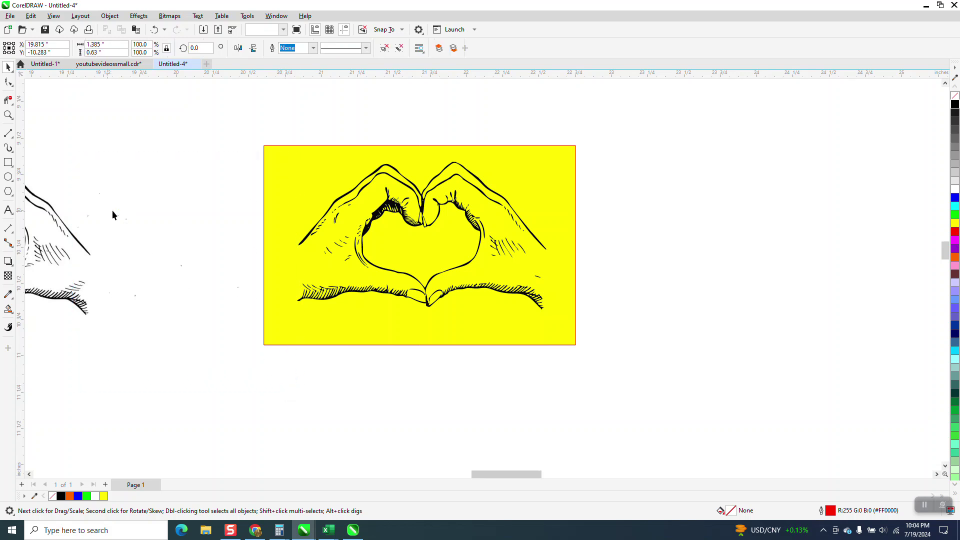
click(144, 197)
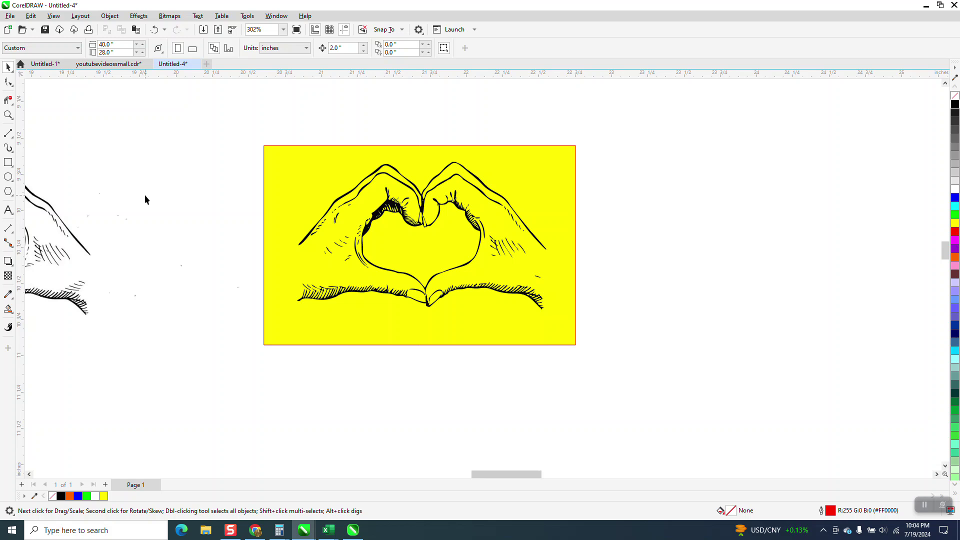
Drop copies of a black feather stroke down-left, repeating with Ctrl+R, as parallel hatching.
click(8, 115)
drag(281, 213, 399, 287)
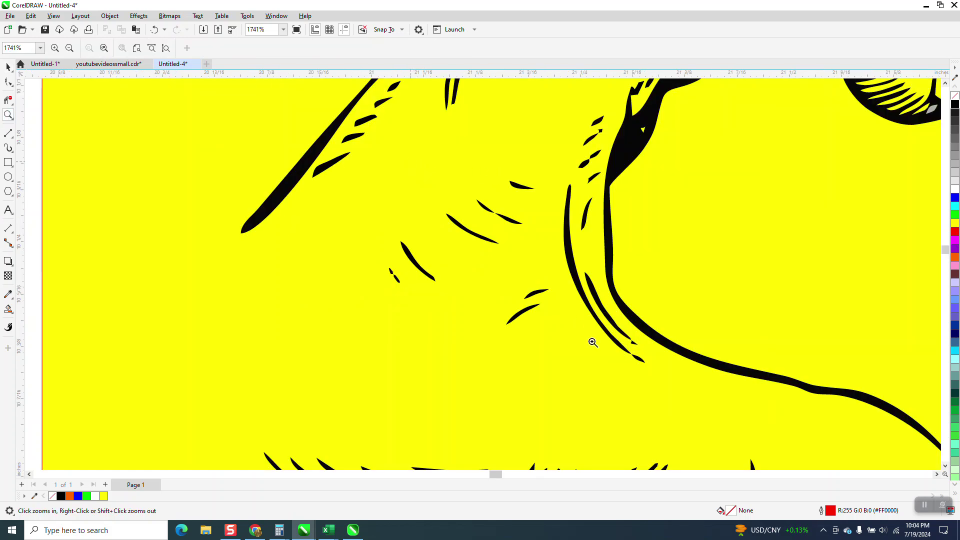
drag(592, 342, 407, 166)
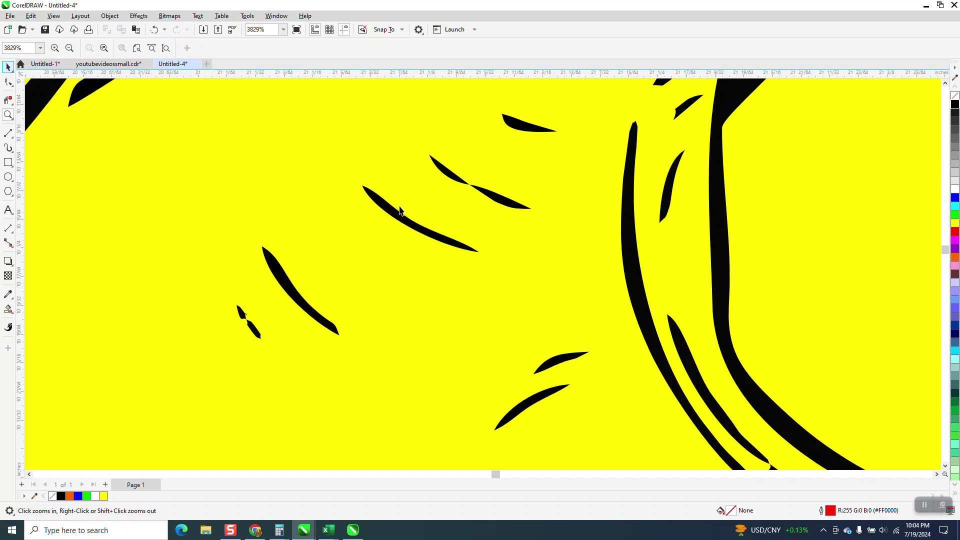
click(416, 220)
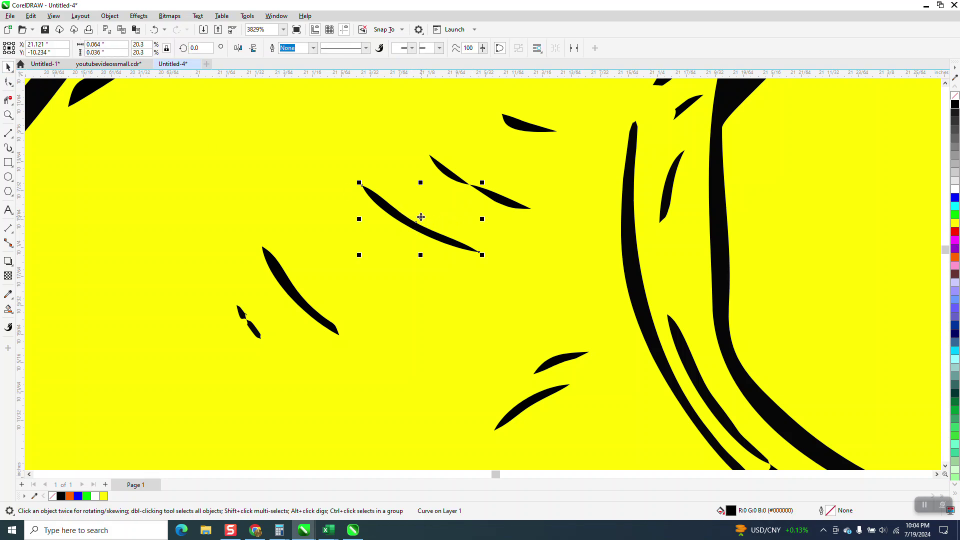
drag(413, 223, 370, 247)
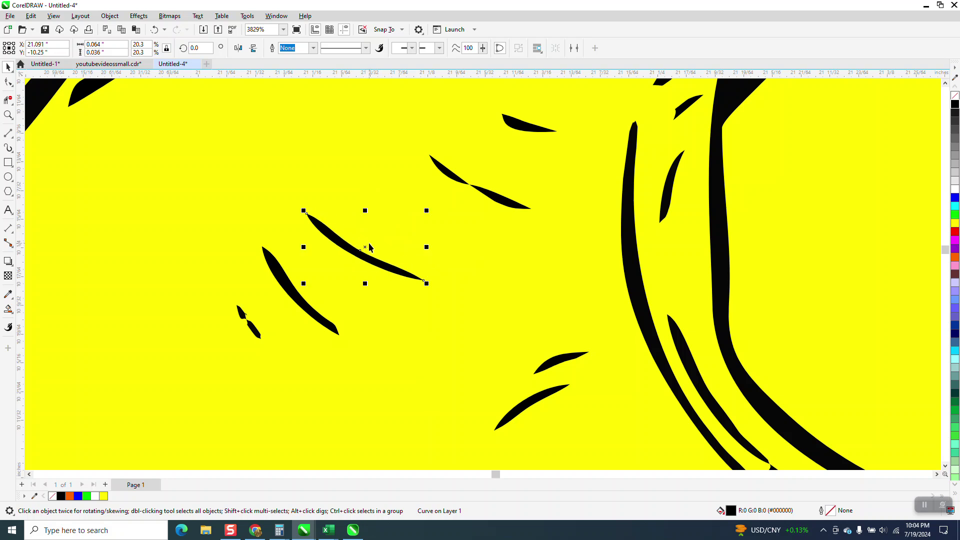
drag(365, 248, 426, 216)
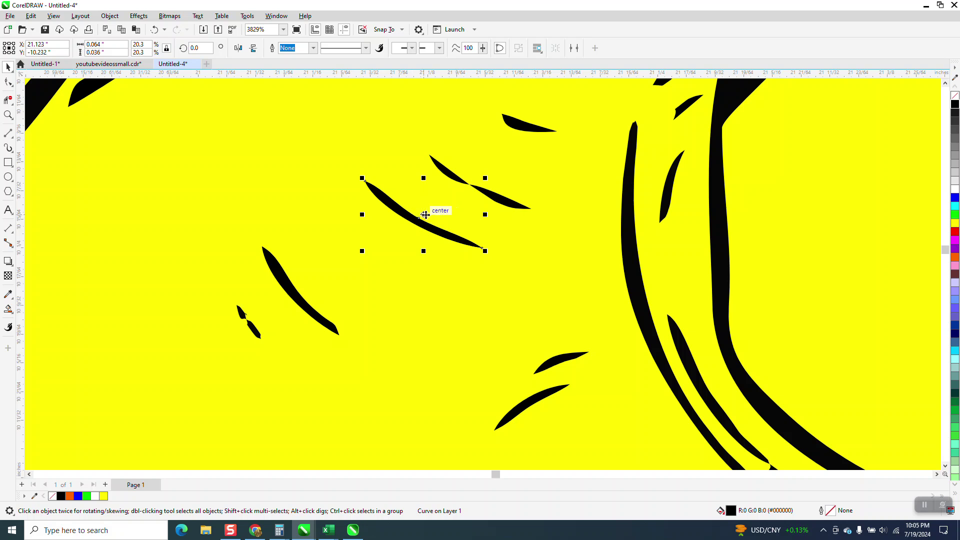
drag(425, 214, 364, 254)
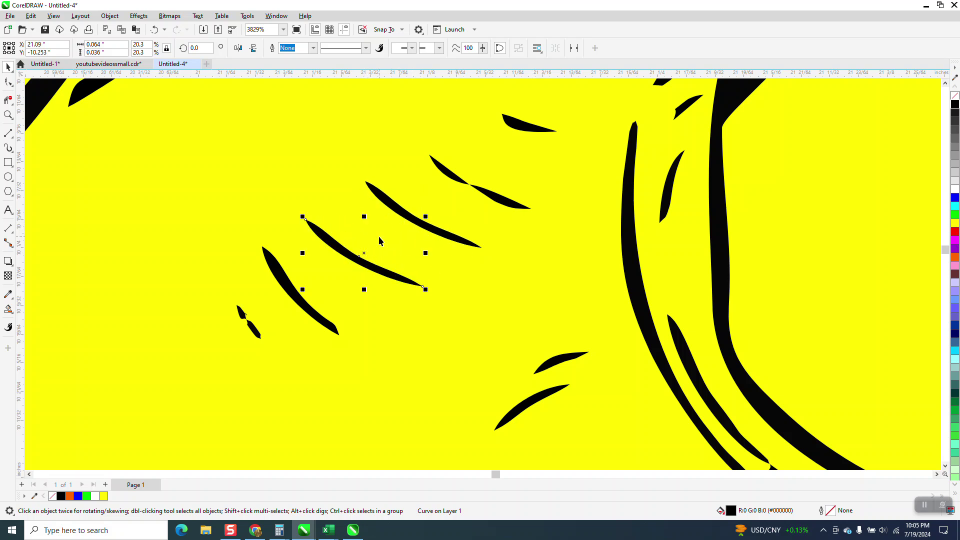
key(ctrl+r)
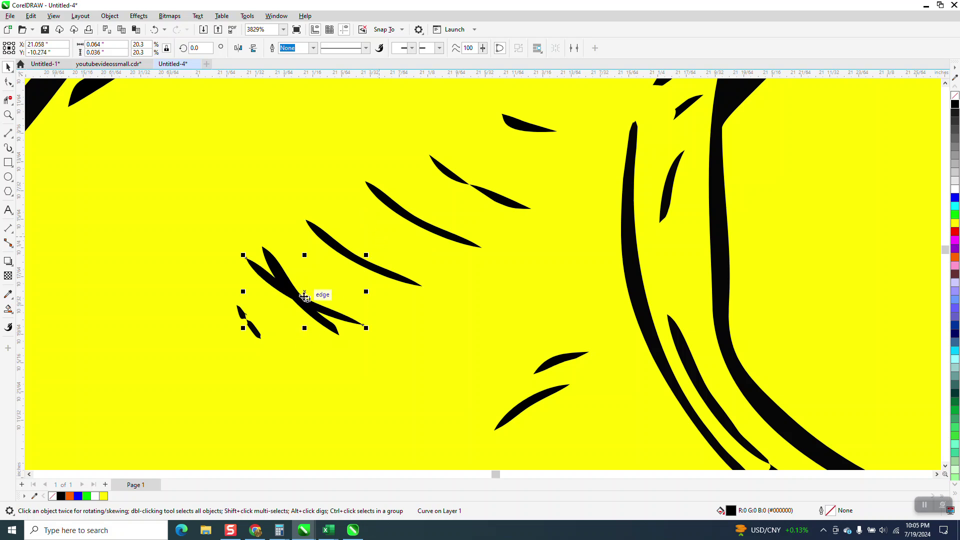
mouse_move(301, 299)
mouse_down()
mouse_move(256, 345)
mouse_move(255, 333)
mouse_up()
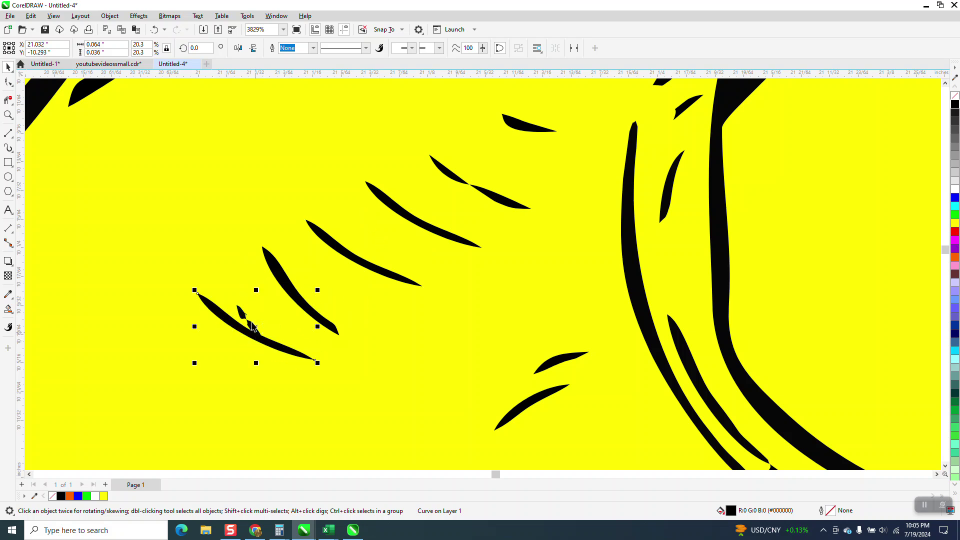
click(242, 316)
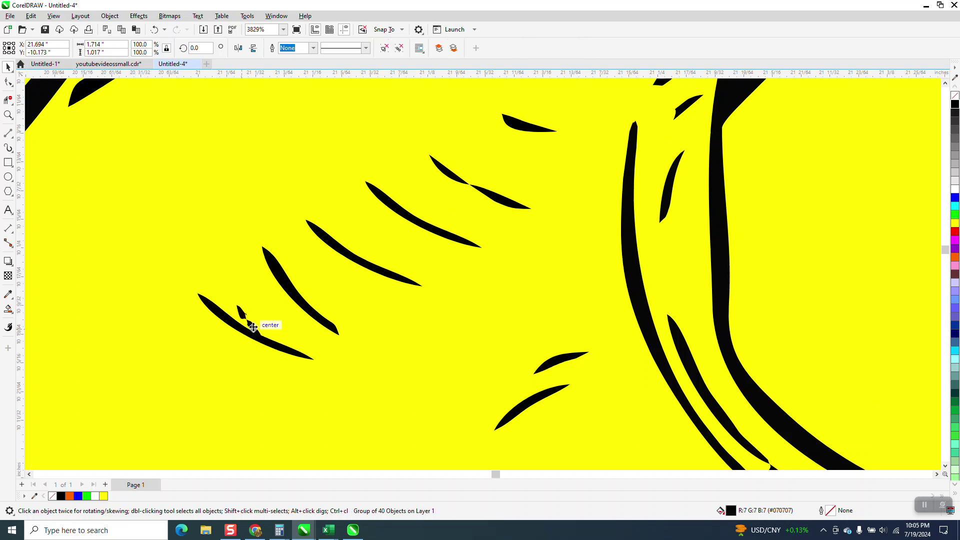
Ungroup the 40-object group and delete the small spike shape.
click(110, 16)
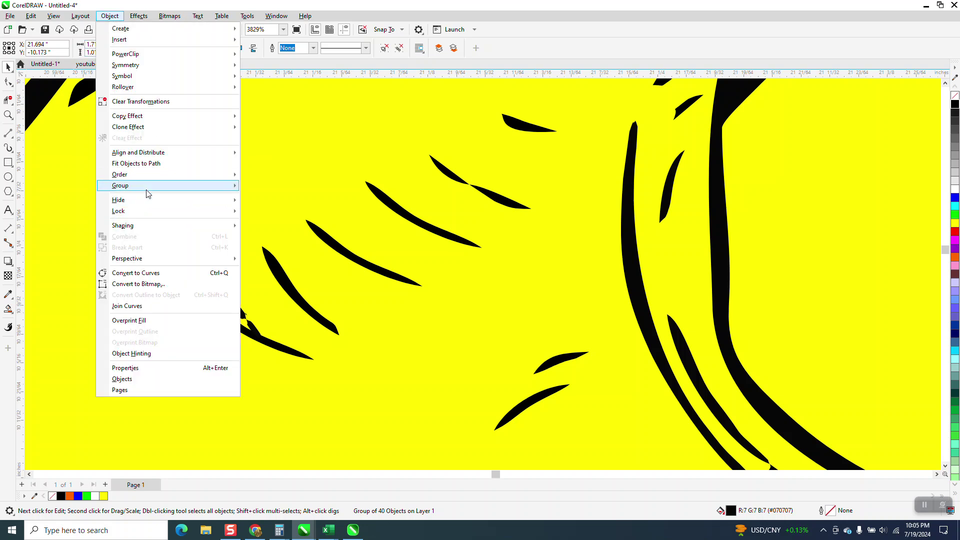
mouse_move(120, 185)
click(268, 198)
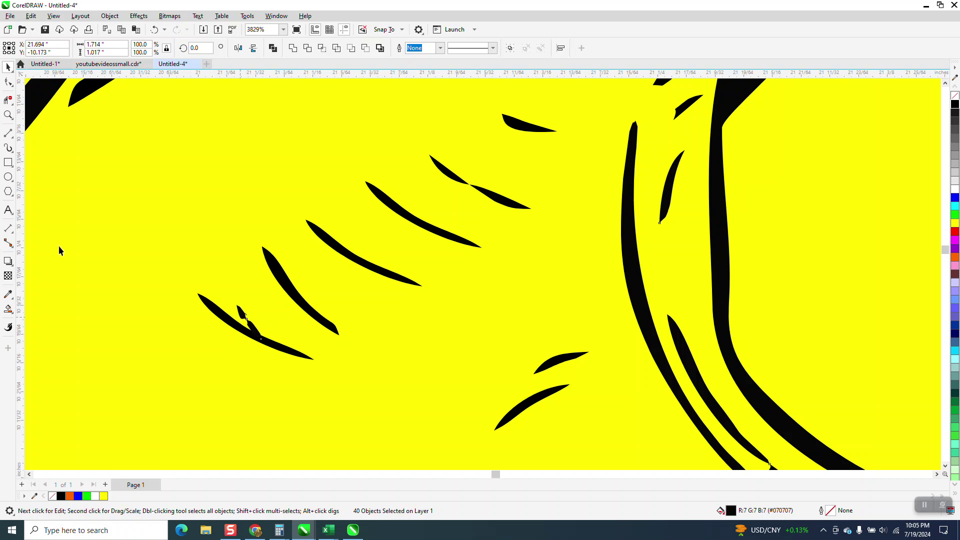
click(243, 313)
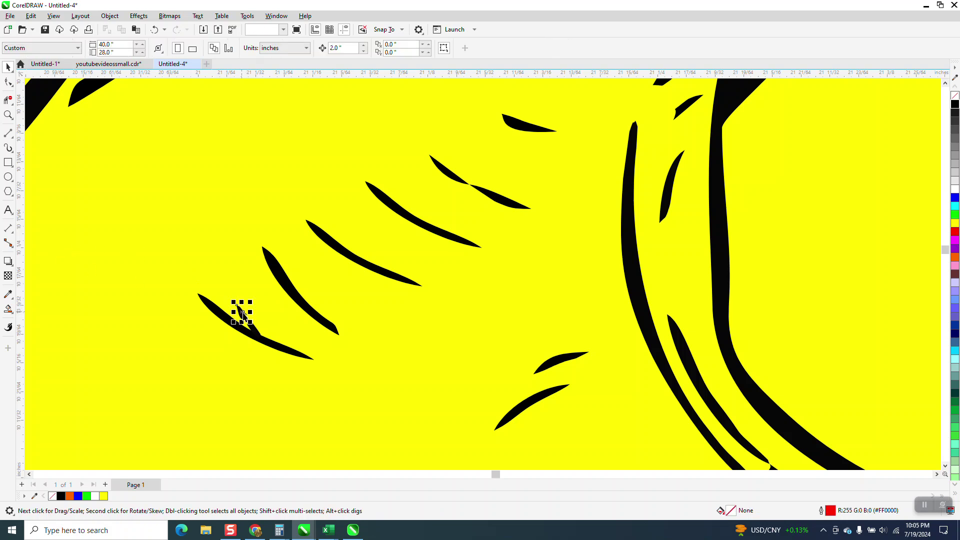
drag(242, 312, 256, 333)
click(256, 333)
key(Delete)
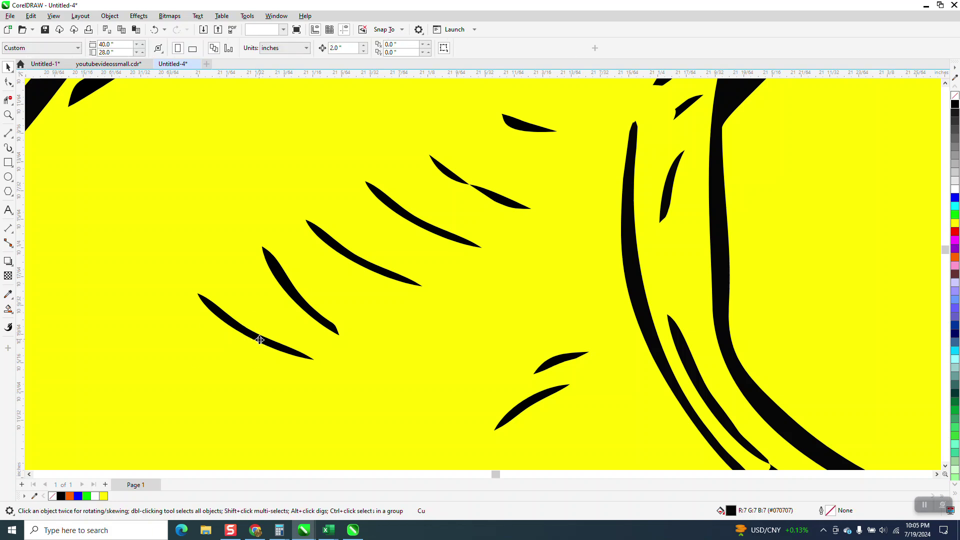
Rotate the lowest feather stroke slightly clockwise and move the top spike down-left.
click(259, 340)
click(280, 325)
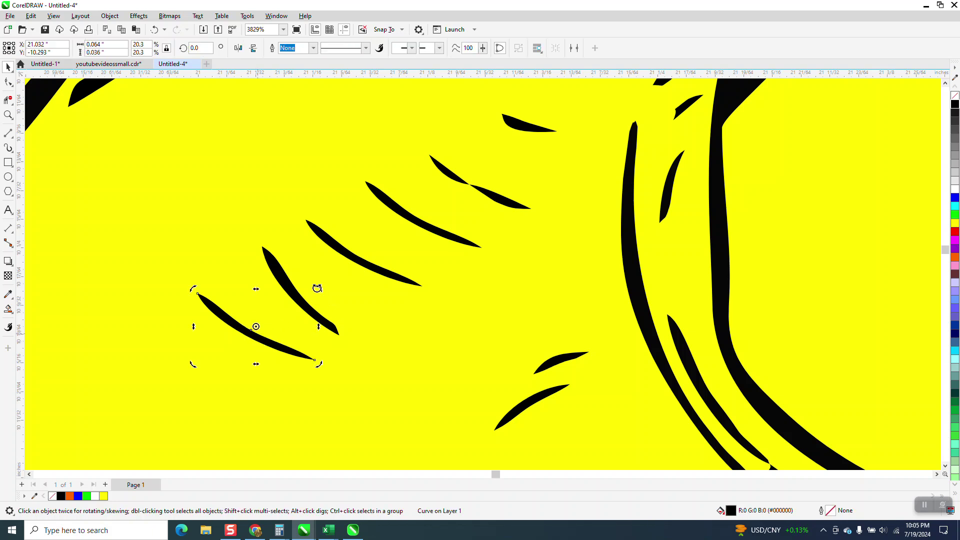
drag(317, 289, 328, 305)
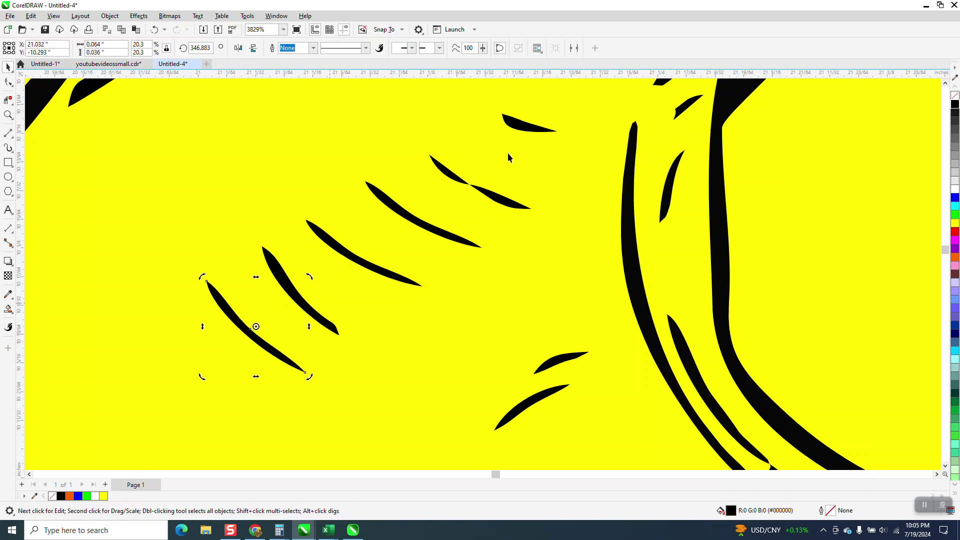
click(520, 129)
drag(520, 129, 501, 146)
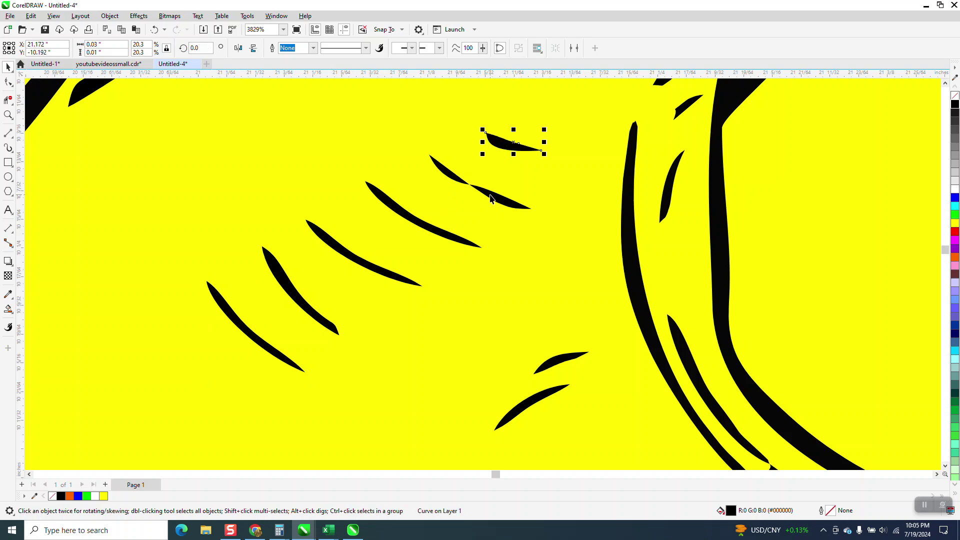
Delete two stray curves and move the hatch stroke up and right into line.
click(490, 199)
key(Delete)
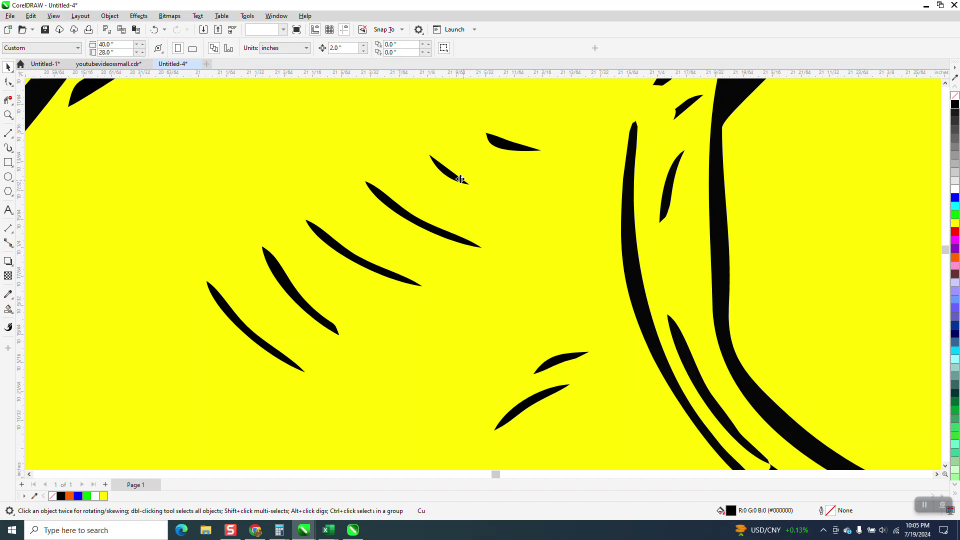
click(460, 179)
key(Delete)
click(443, 237)
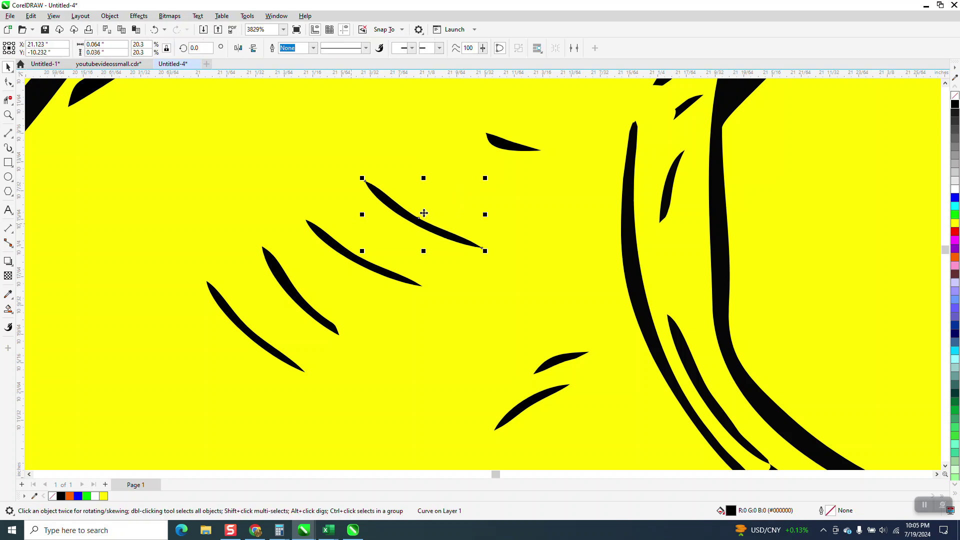
drag(426, 215, 478, 178)
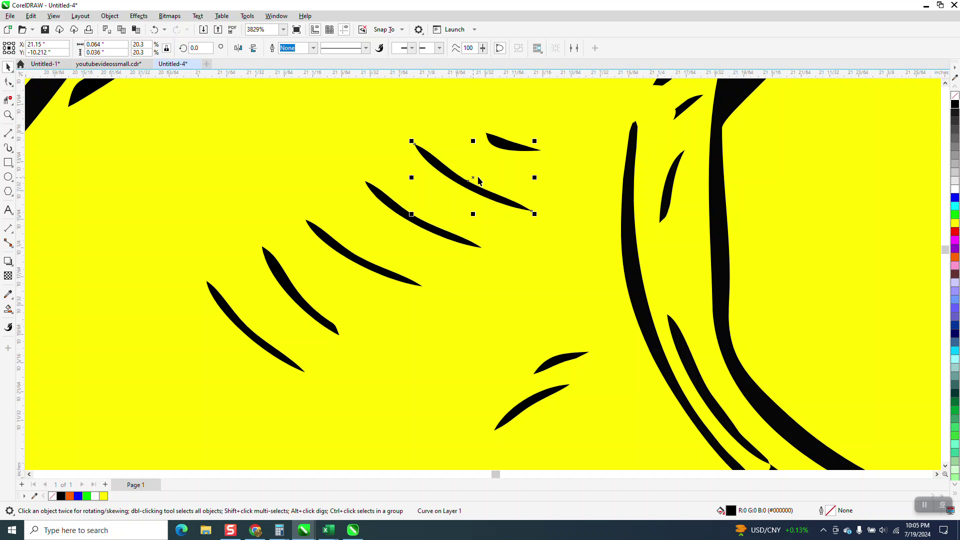
scroll(332, 280, down, 1)
Zoom into the left knuckle hatching and delete the grey sliver shapes.
scroll(349, 289, down, 1)
scroll(348, 289, down, 1)
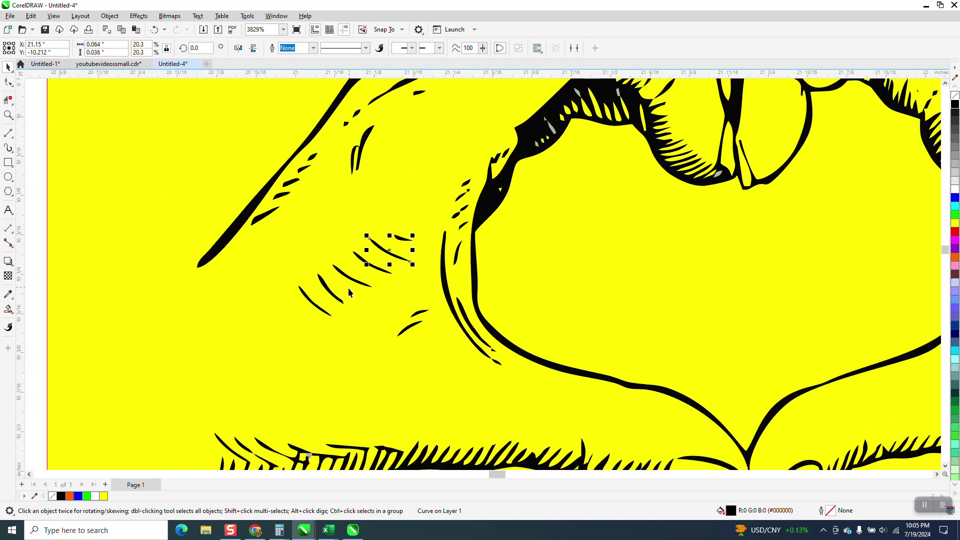
scroll(349, 294, down, 1)
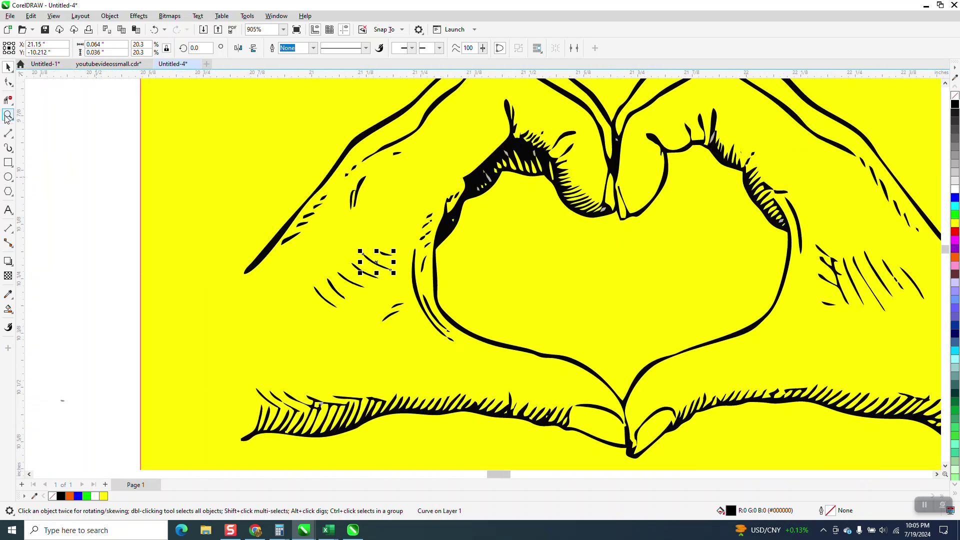
click(552, 194)
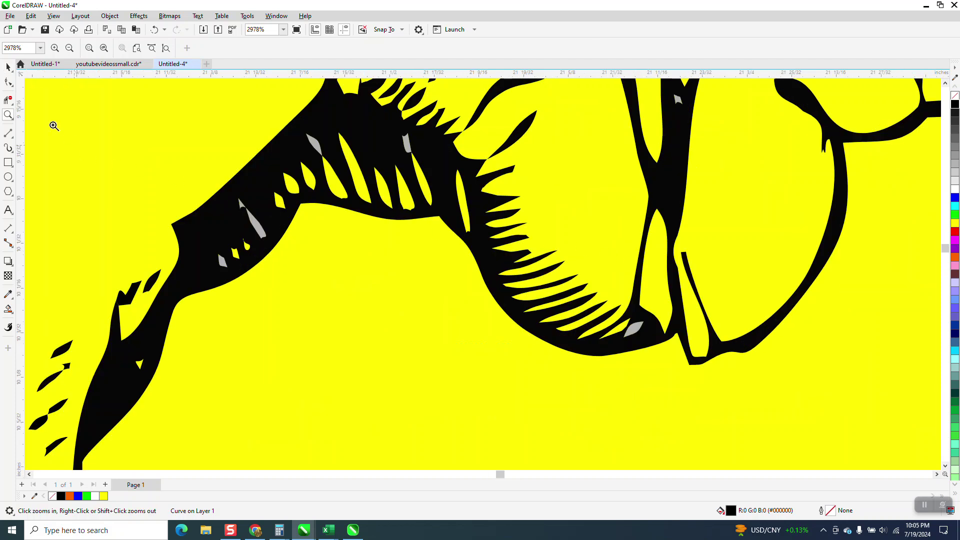
key(space)
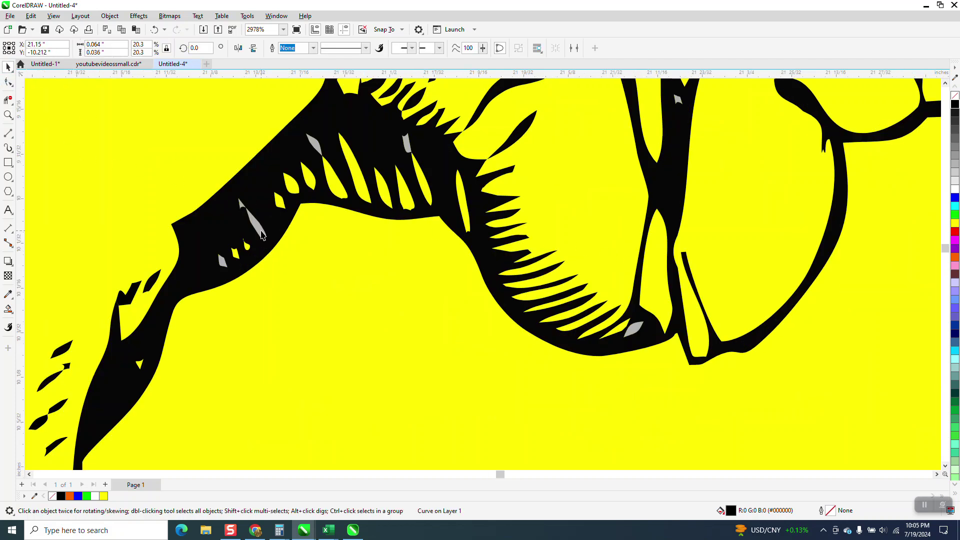
click(260, 235)
key(Delete)
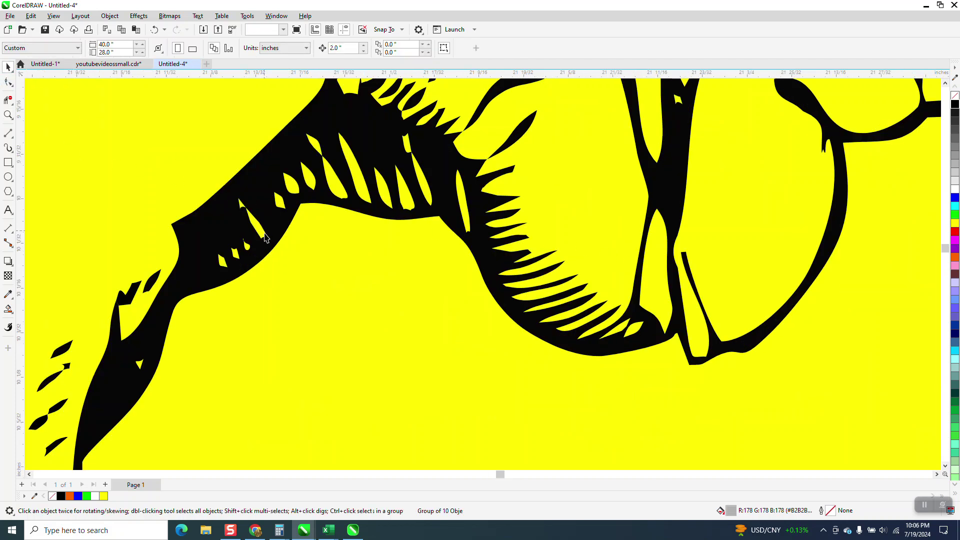
Zoom back out to view the whole page.
scroll(289, 238, down, 2)
scroll(287, 237, down, 1)
scroll(300, 235, down, 1)
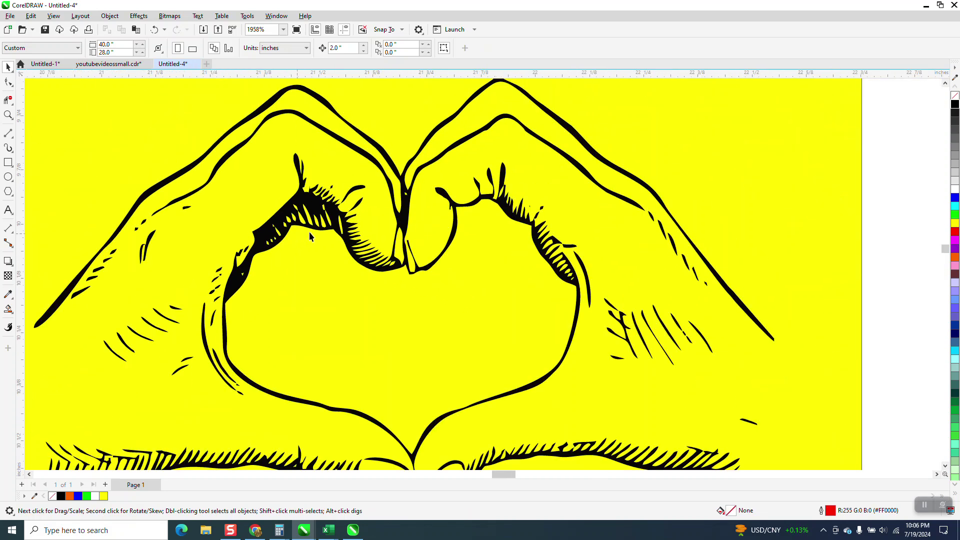
scroll(684, 346, down, 1)
scroll(720, 356, down, 1)
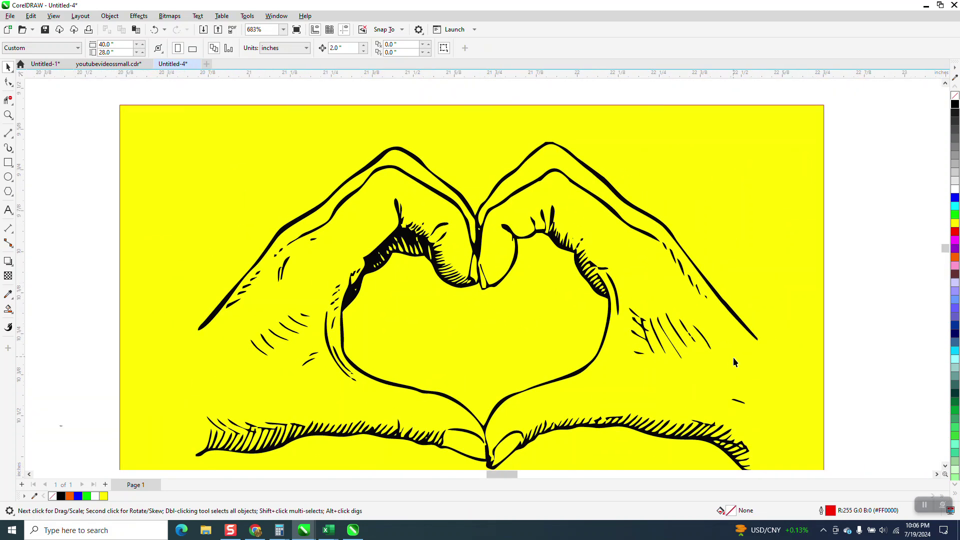
click(8, 115)
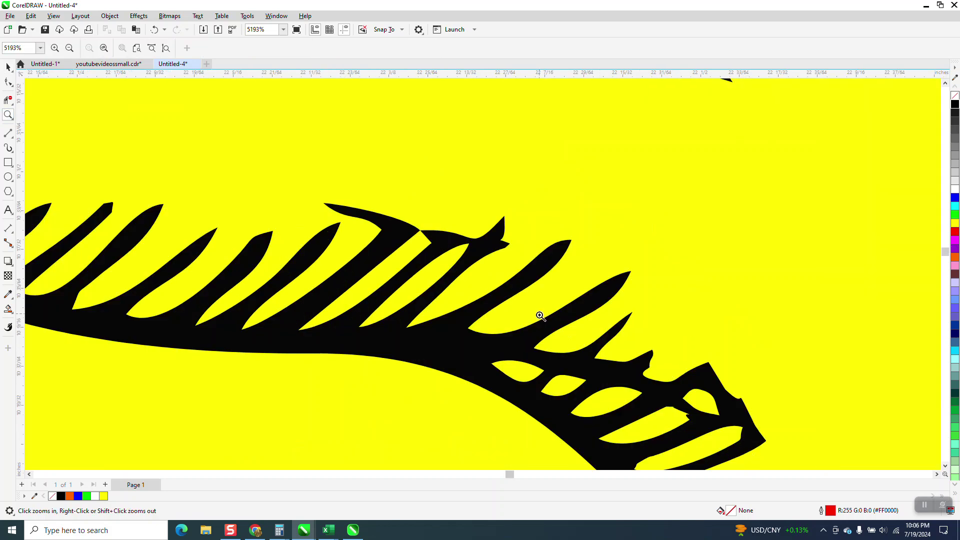
right_click(667, 289)
right_click(665, 295)
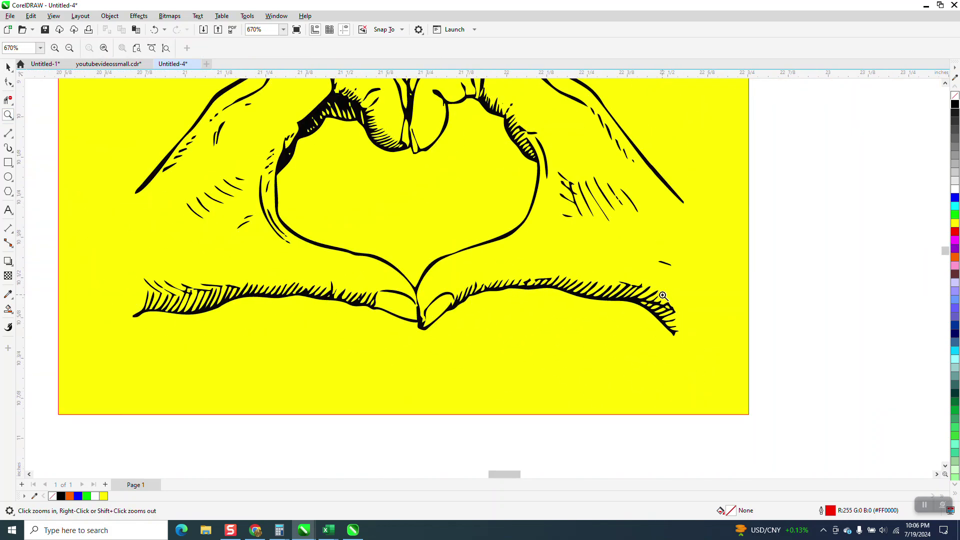
right_click(660, 300)
Marquee-select all 59 hand pieces and group them with Ctrl+G.
click(8, 67)
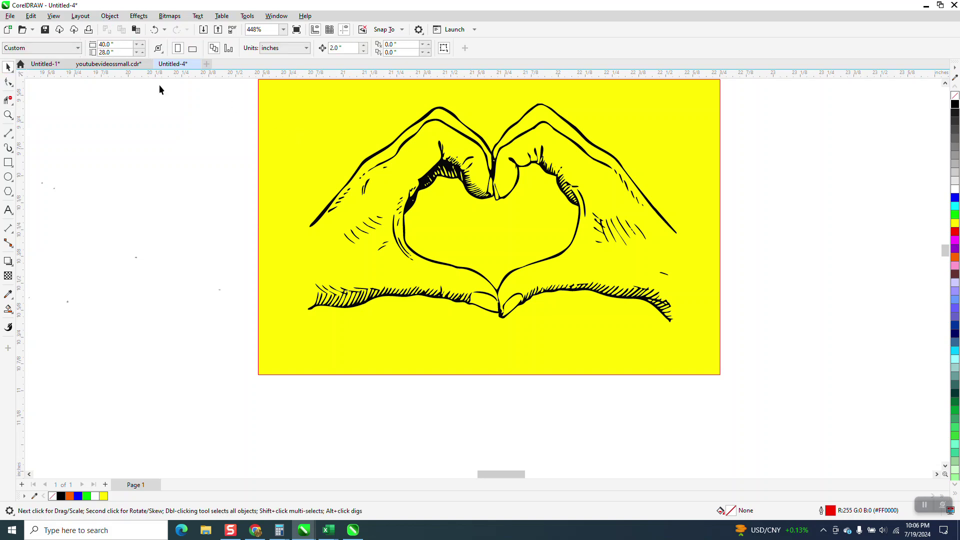
drag(333, 150, 689, 282)
drag(728, 365, 715, 361)
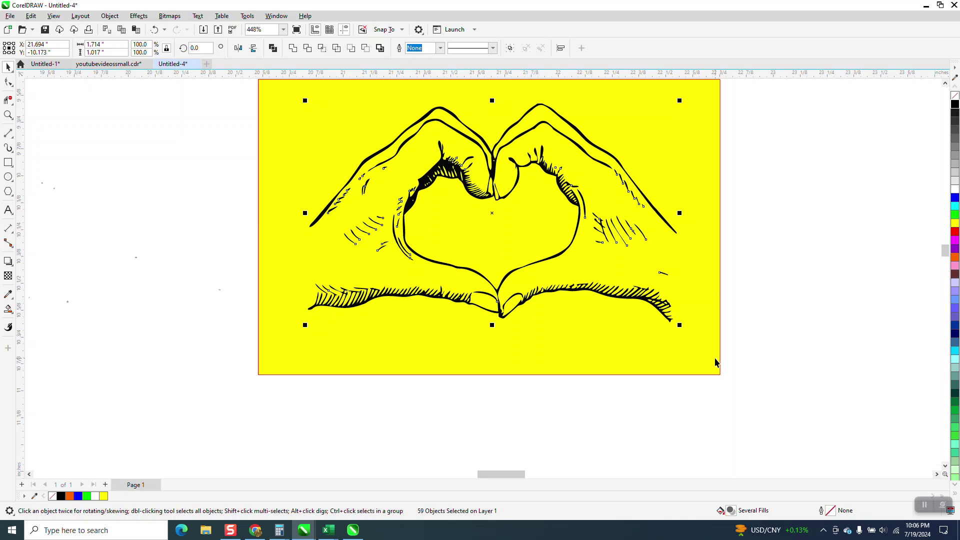
key(ctrl+l)
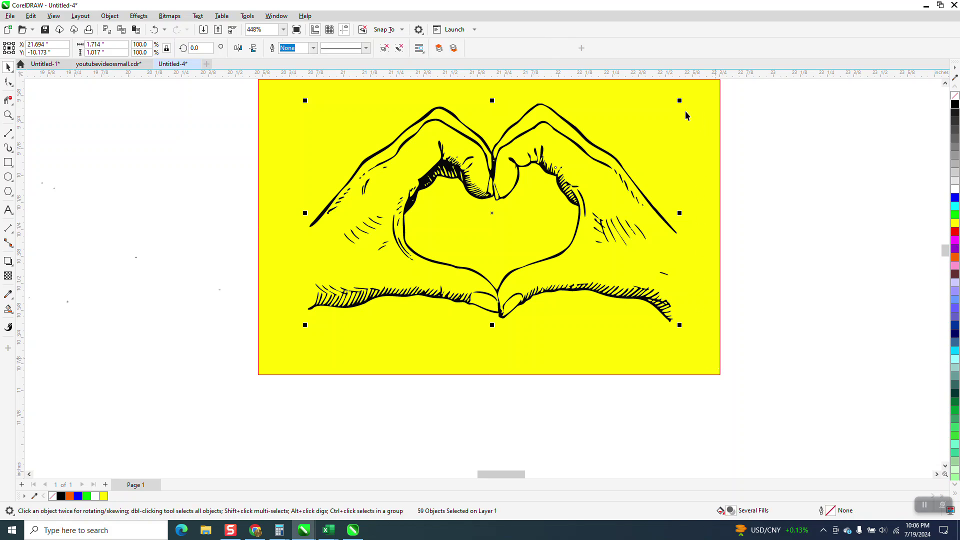
key(ctrl+g)
Shrink the group to about half size, move it up, and keep its black fill.
drag(679, 100, 507, 195)
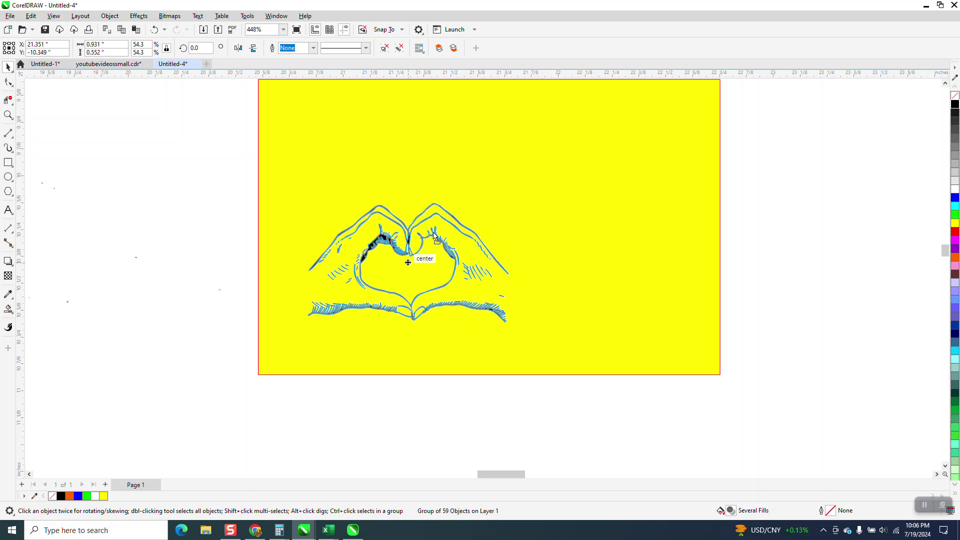
drag(408, 264, 490, 183)
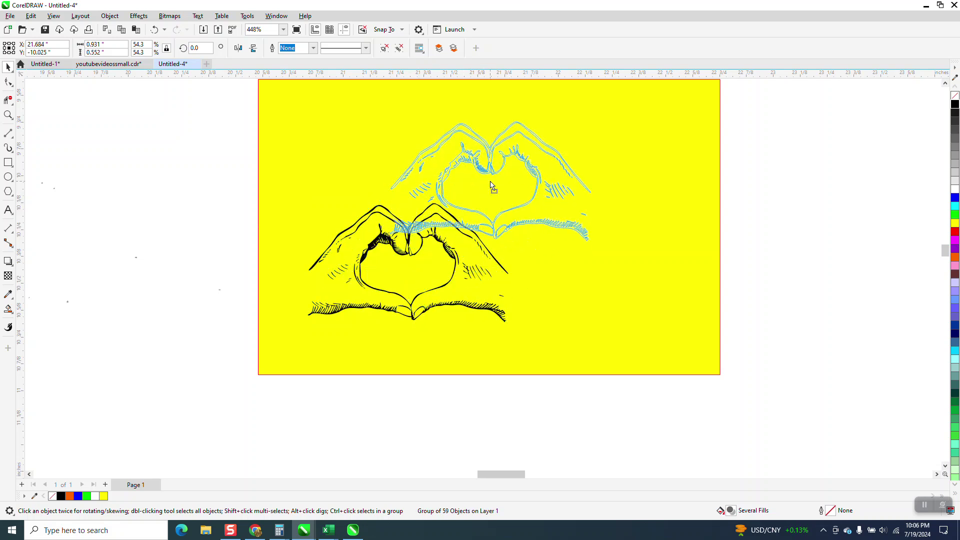
click(955, 97)
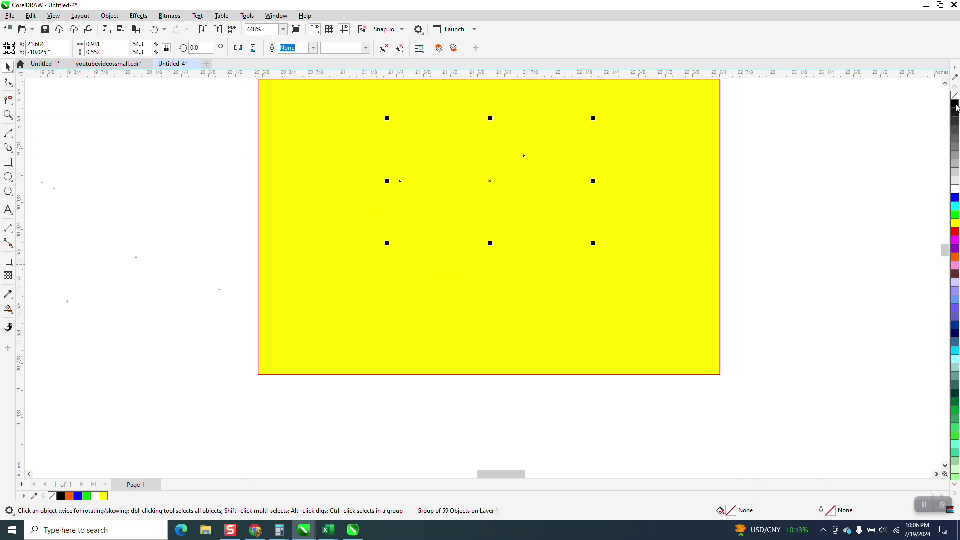
right_click(955, 105)
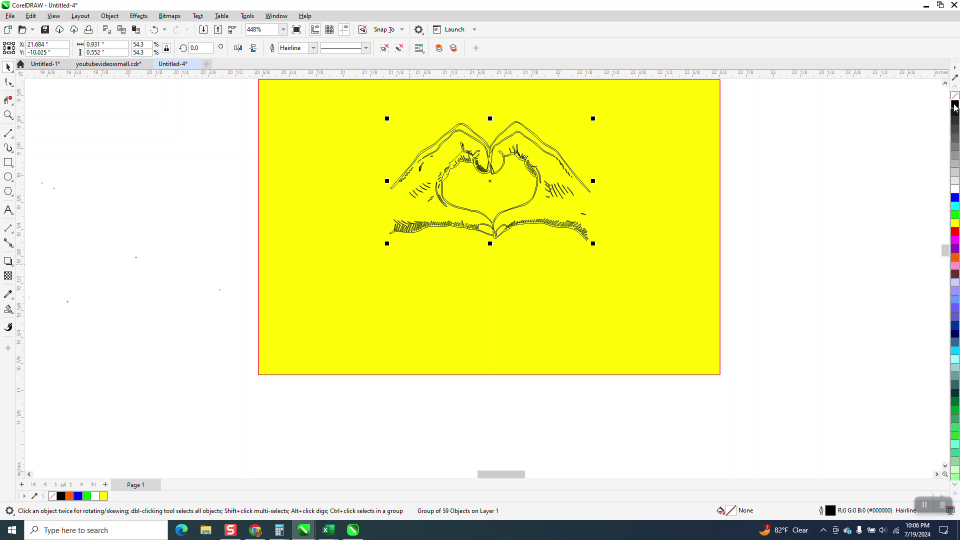
click(955, 103)
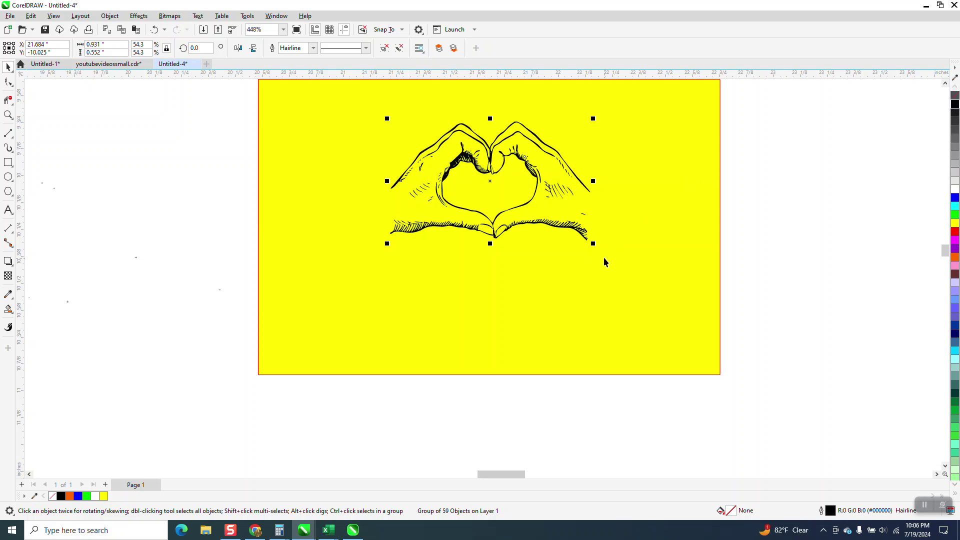
Enlarge the hands to fill the yellow page and centre them.
mouse_move(592, 243)
mouse_down()
mouse_move(770, 358)
mouse_move(819, 379)
mouse_up()
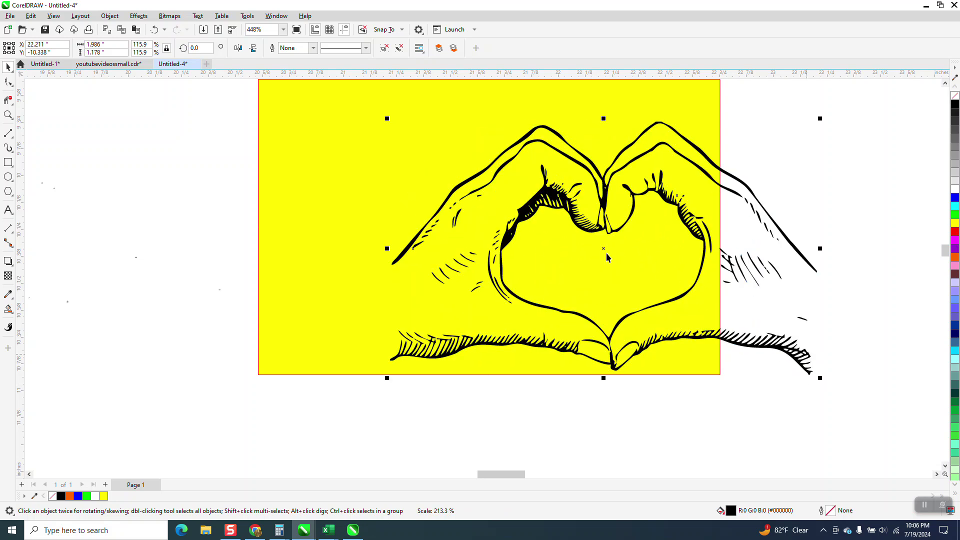
drag(606, 254, 493, 230)
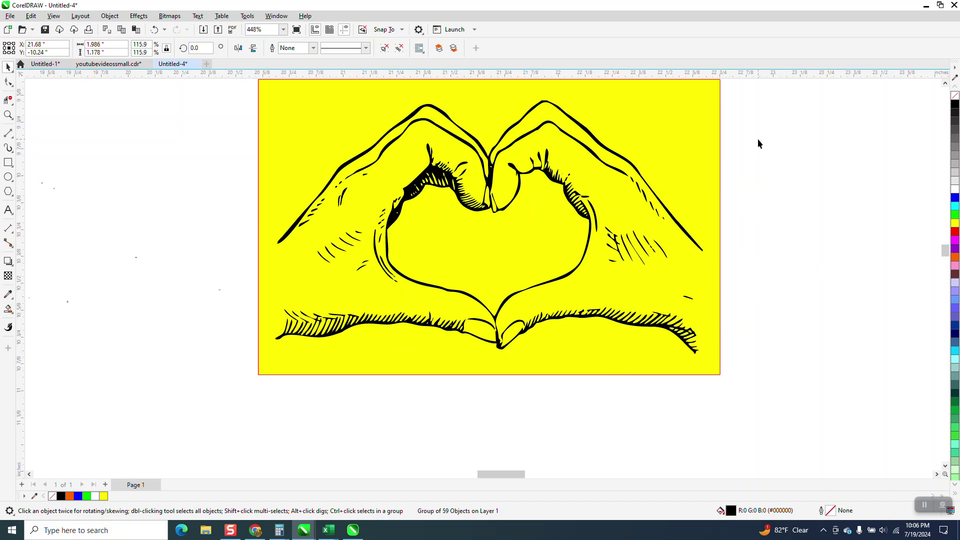
click(760, 124)
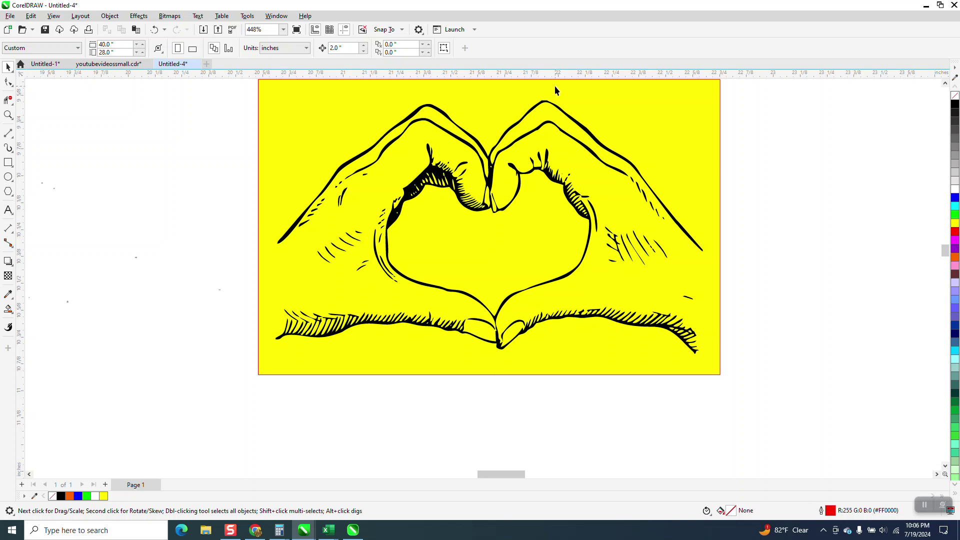
key(shift+F11)
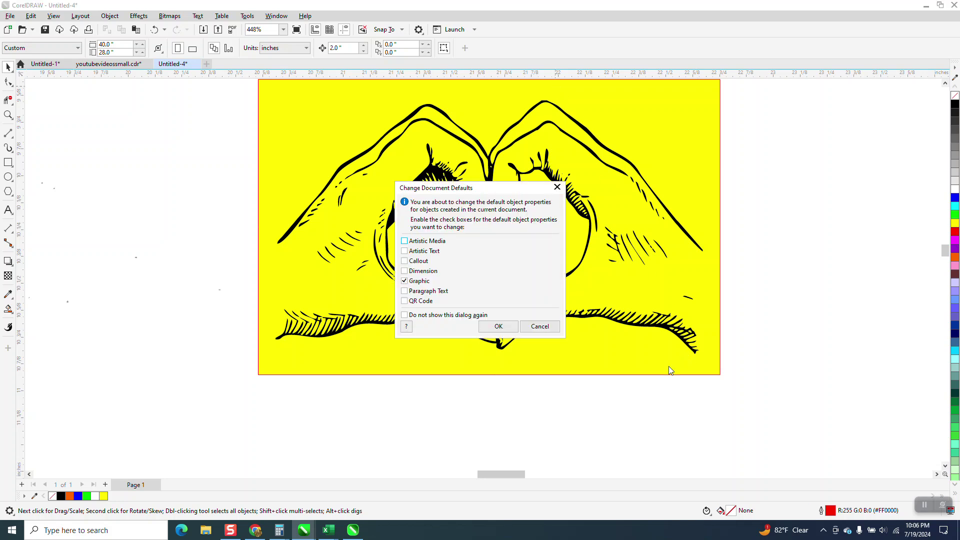
click(499, 327)
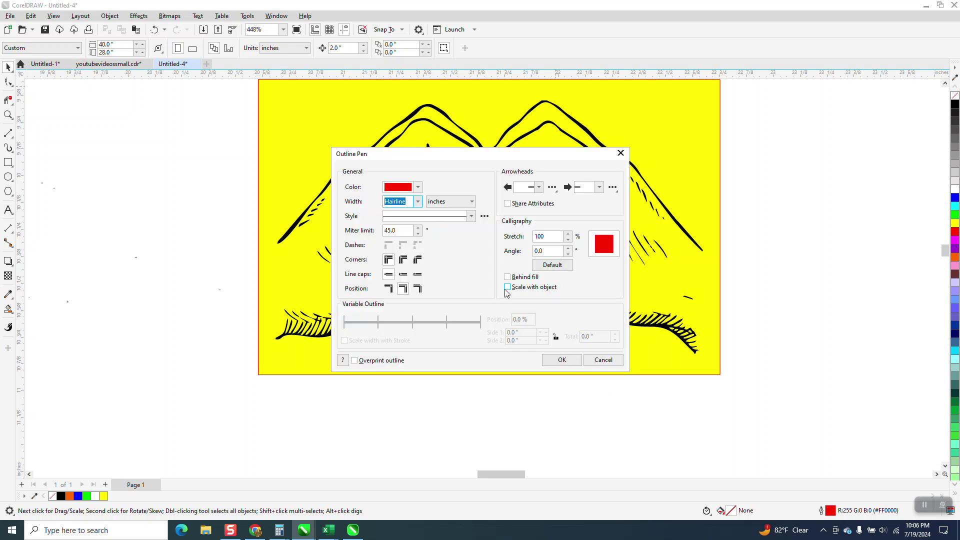
click(602, 360)
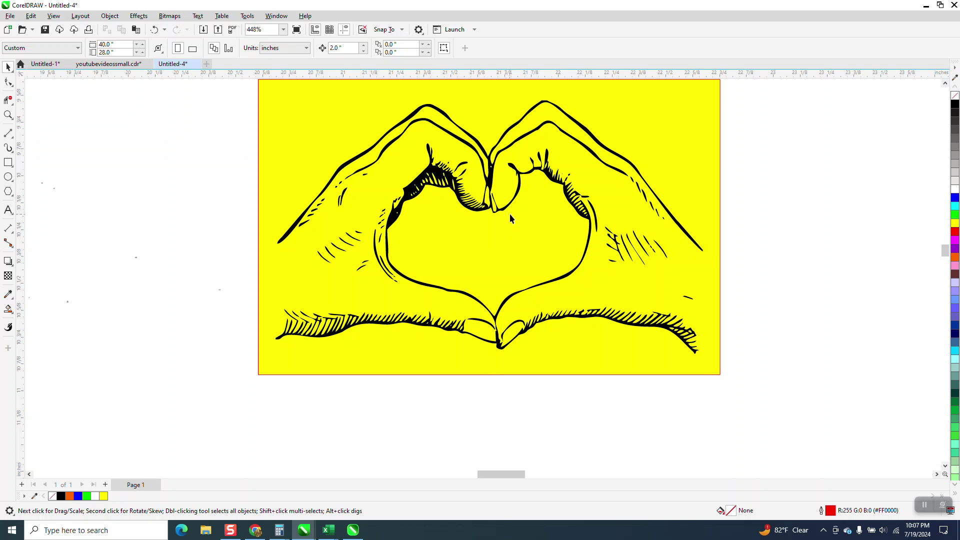
scroll(538, 227, down, 1)
scroll(538, 227, down, 2)
scroll(537, 227, down, 2)
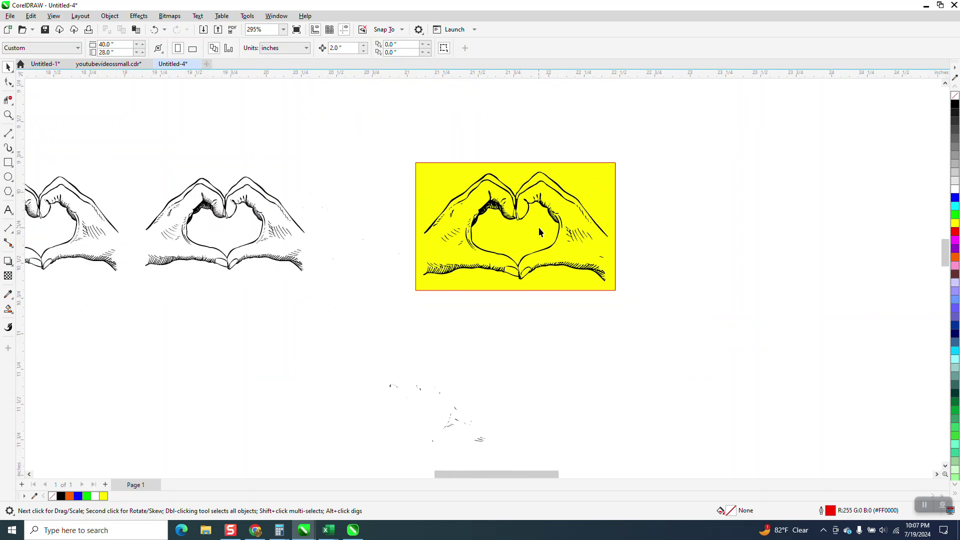
scroll(539, 231, down, 2)
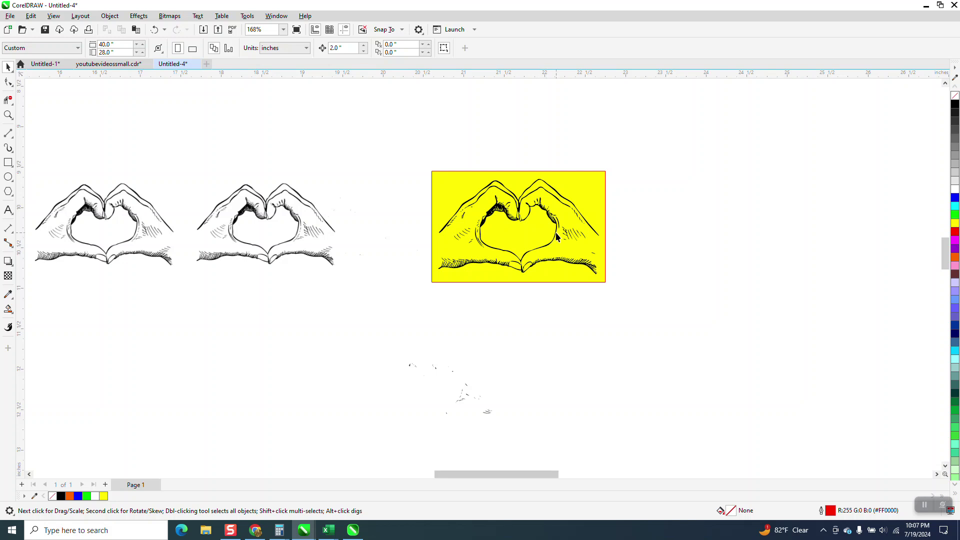